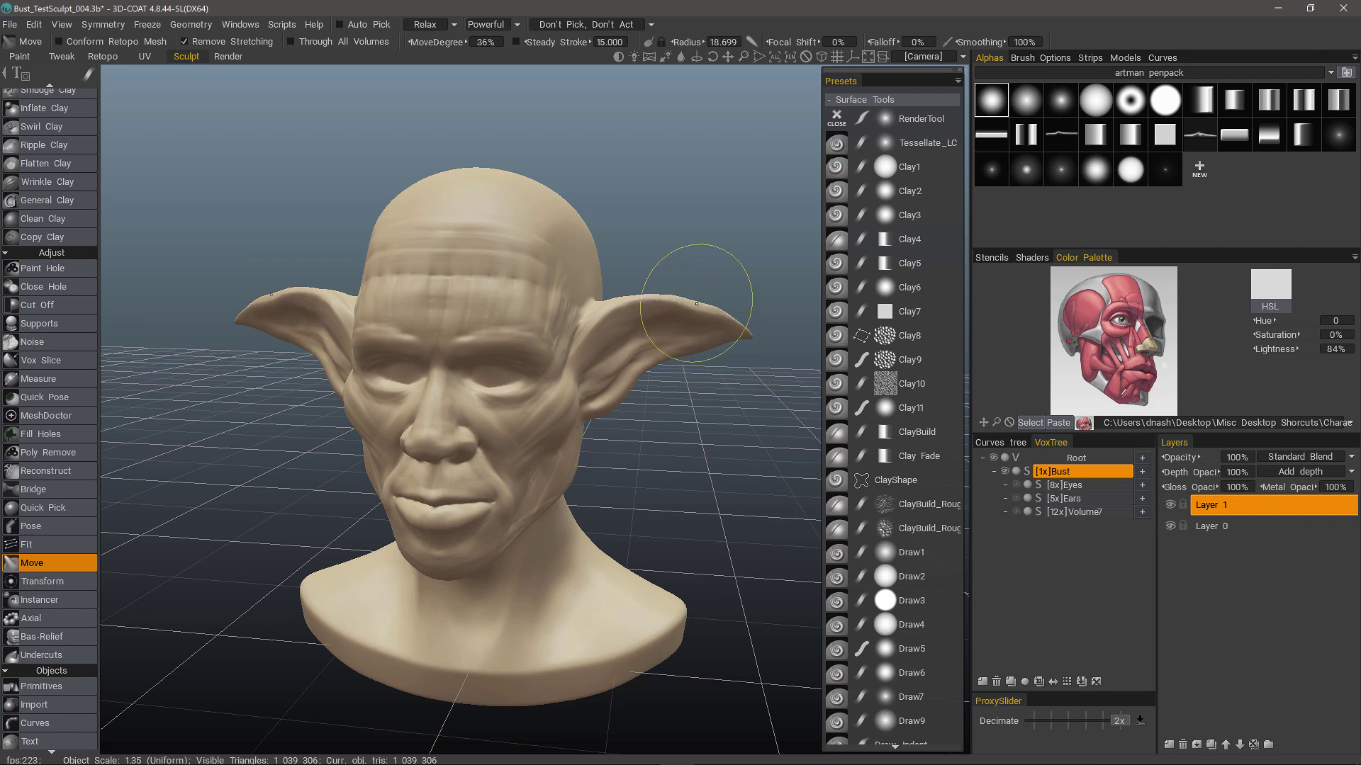
Nudge the upper edge of the bust's pointed ear slightly downward with the Move brush
drag(699, 296, 689, 315)
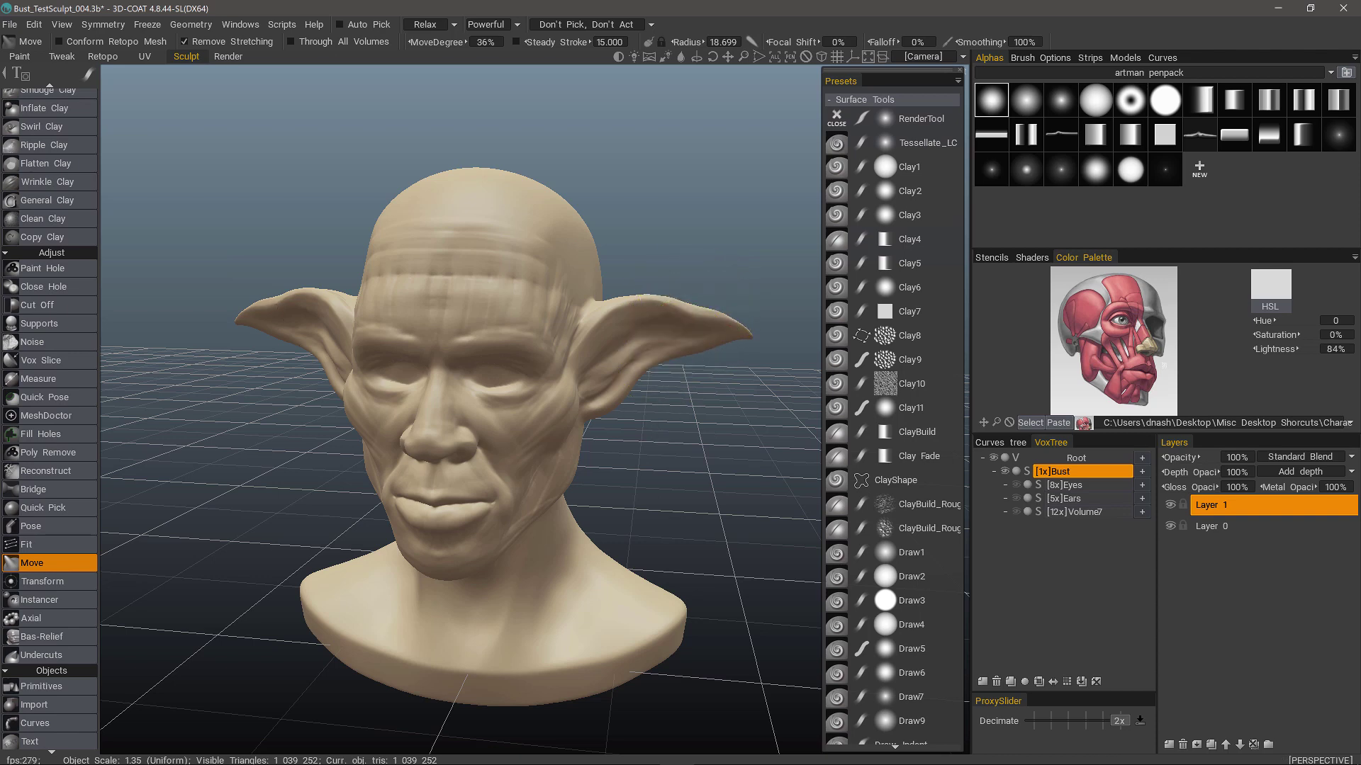
Try stretching both pointed ears far outward with the Move brush, and undo the stretch
alt+middle_drag(752, 325, 741, 325)
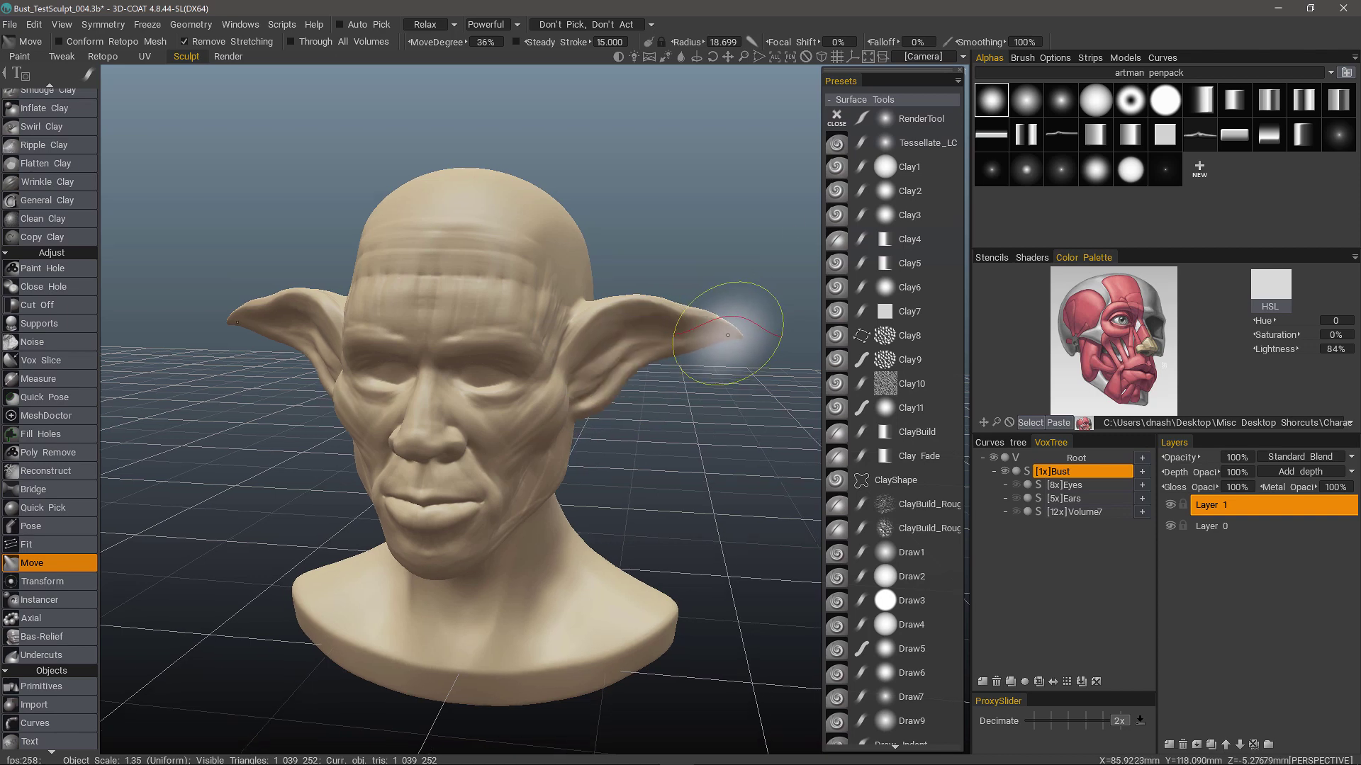
drag(775, 319, 824, 317)
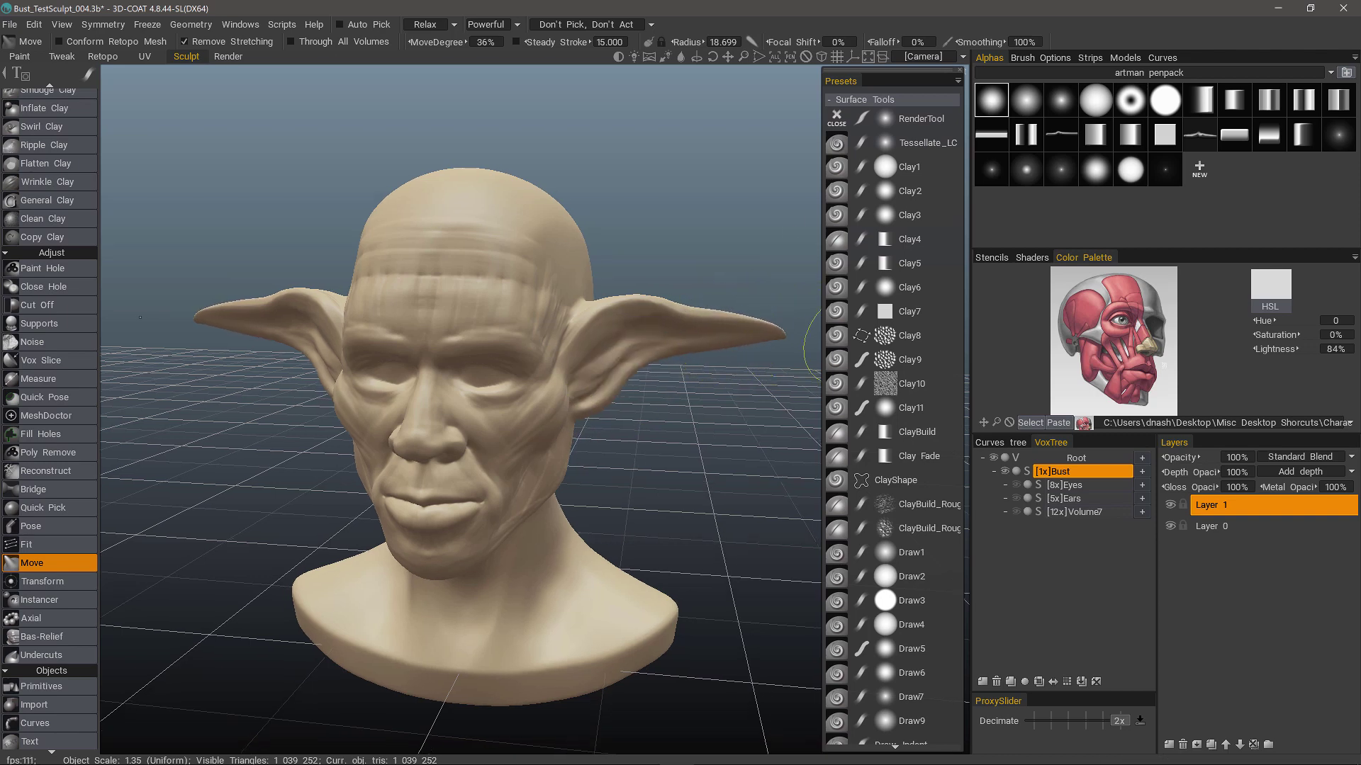
alt+drag(698, 349, 748, 460)
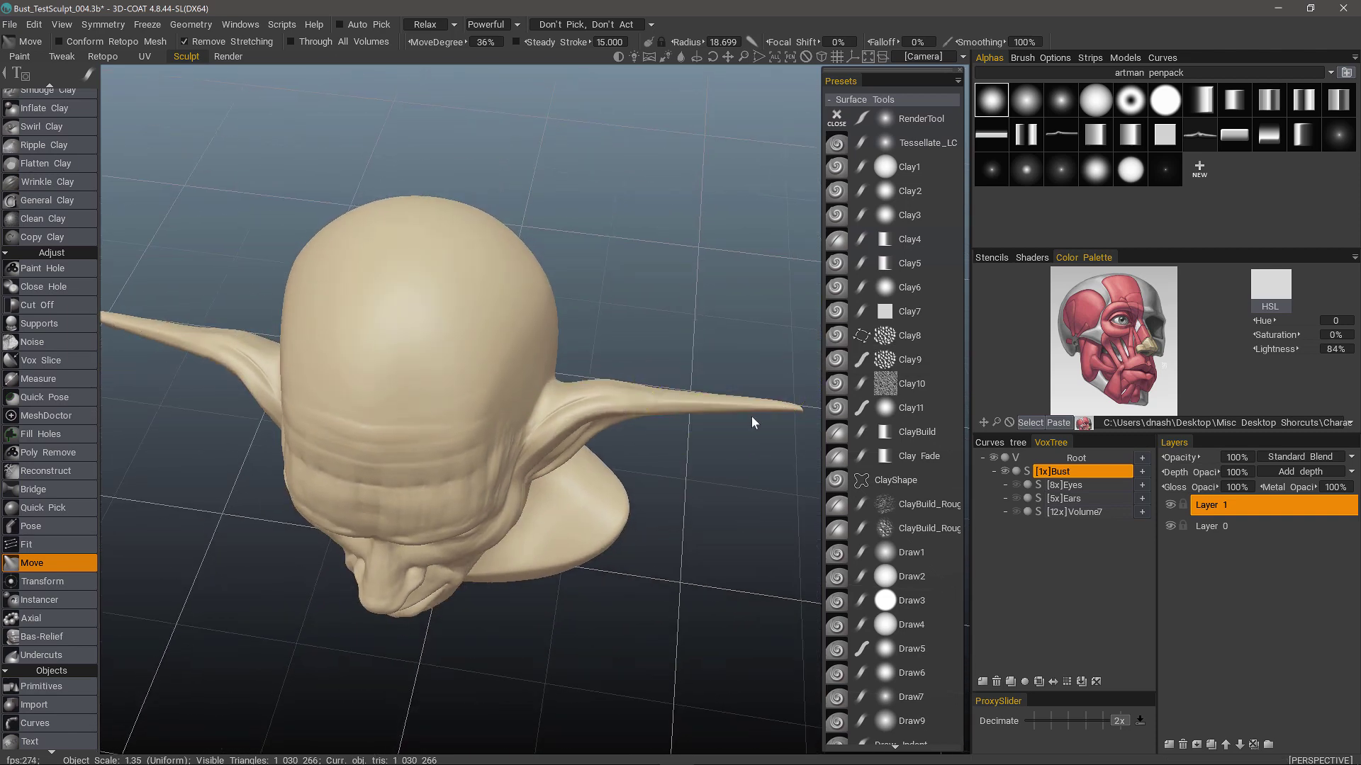
key(ctrl+z)
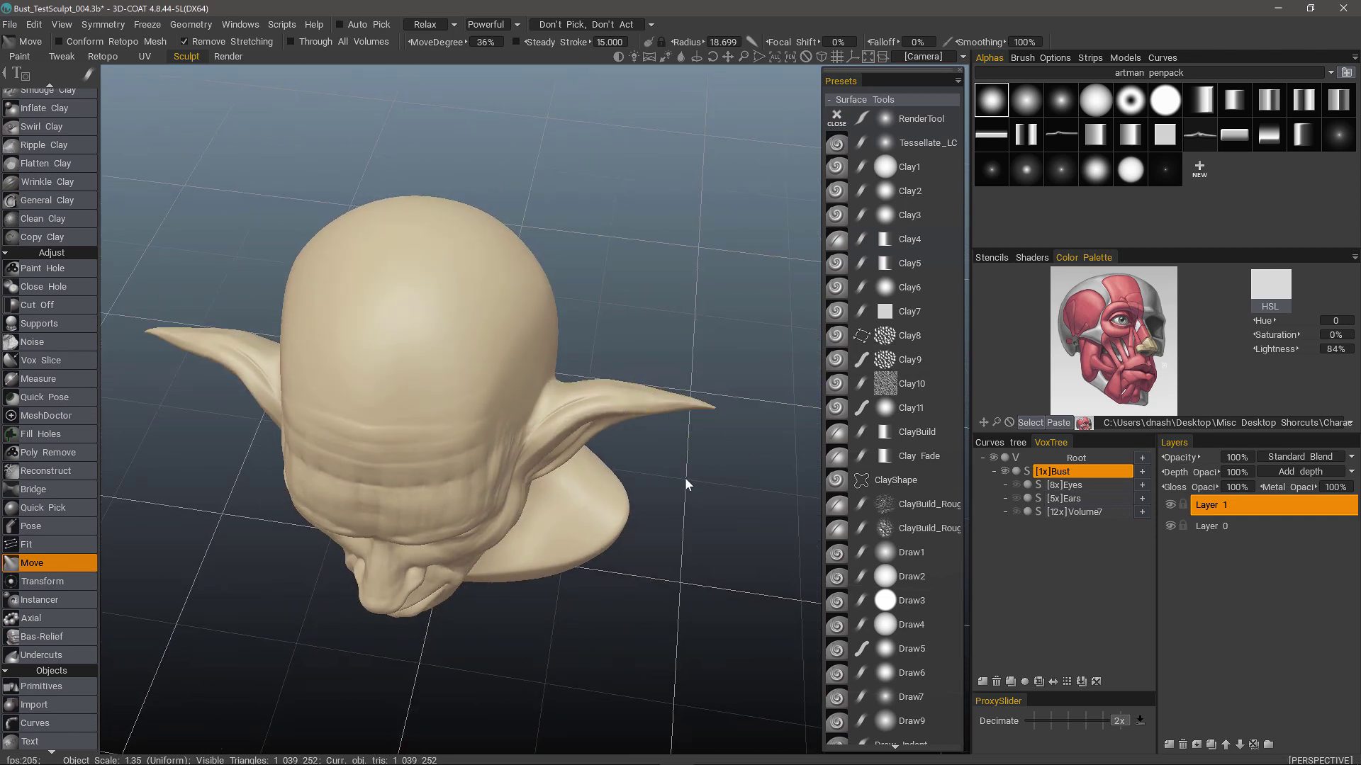
Try lengthening the ears and bending their tips from several view angles, and undo these deformations
mouse_move(710, 444)
mouse_down()
mouse_move(701, 397)
mouse_move(653, 449)
mouse_move(563, 462)
mouse_move(535, 442)
mouse_move(551, 449)
mouse_move(595, 338)
mouse_move(642, 354)
mouse_up()
drag(735, 365, 790, 379)
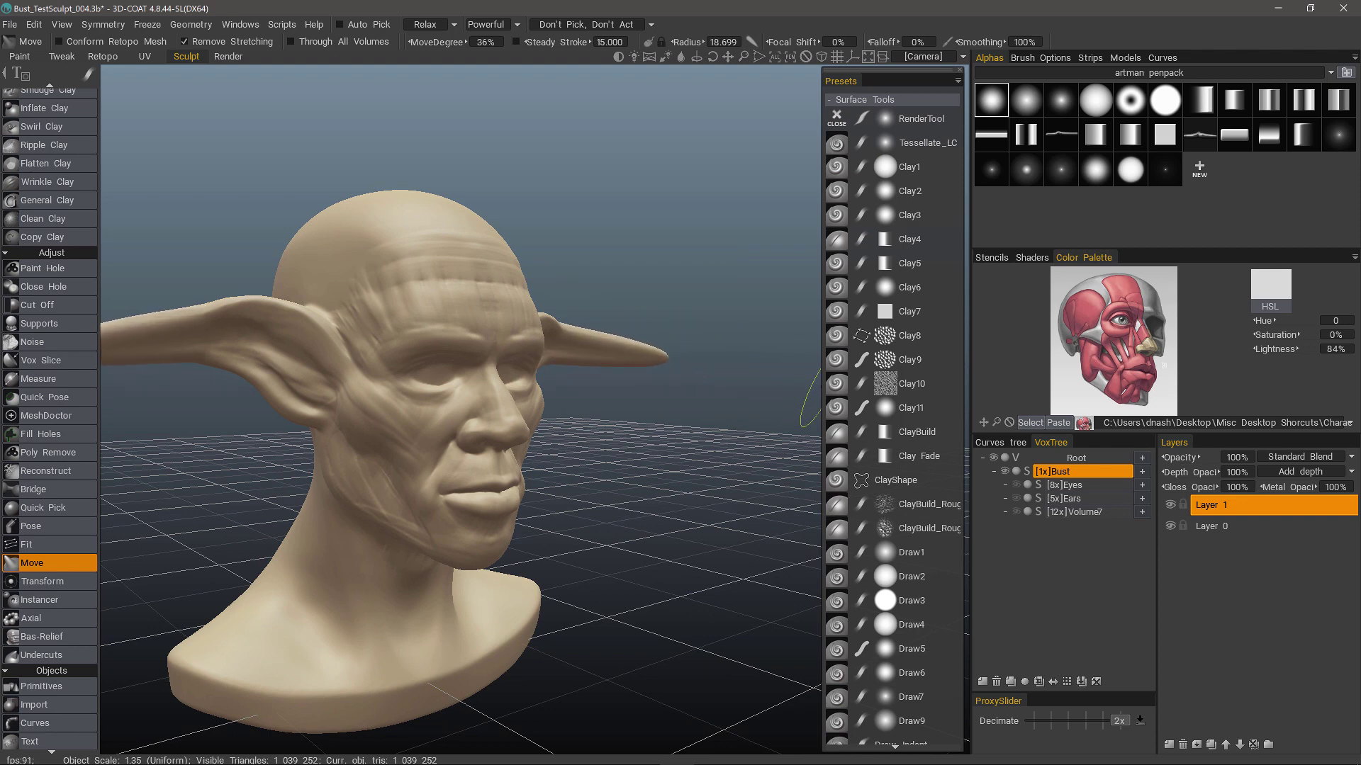
mouse_move(564, 422)
mouse_down()
mouse_move(559, 389)
mouse_move(643, 349)
mouse_up()
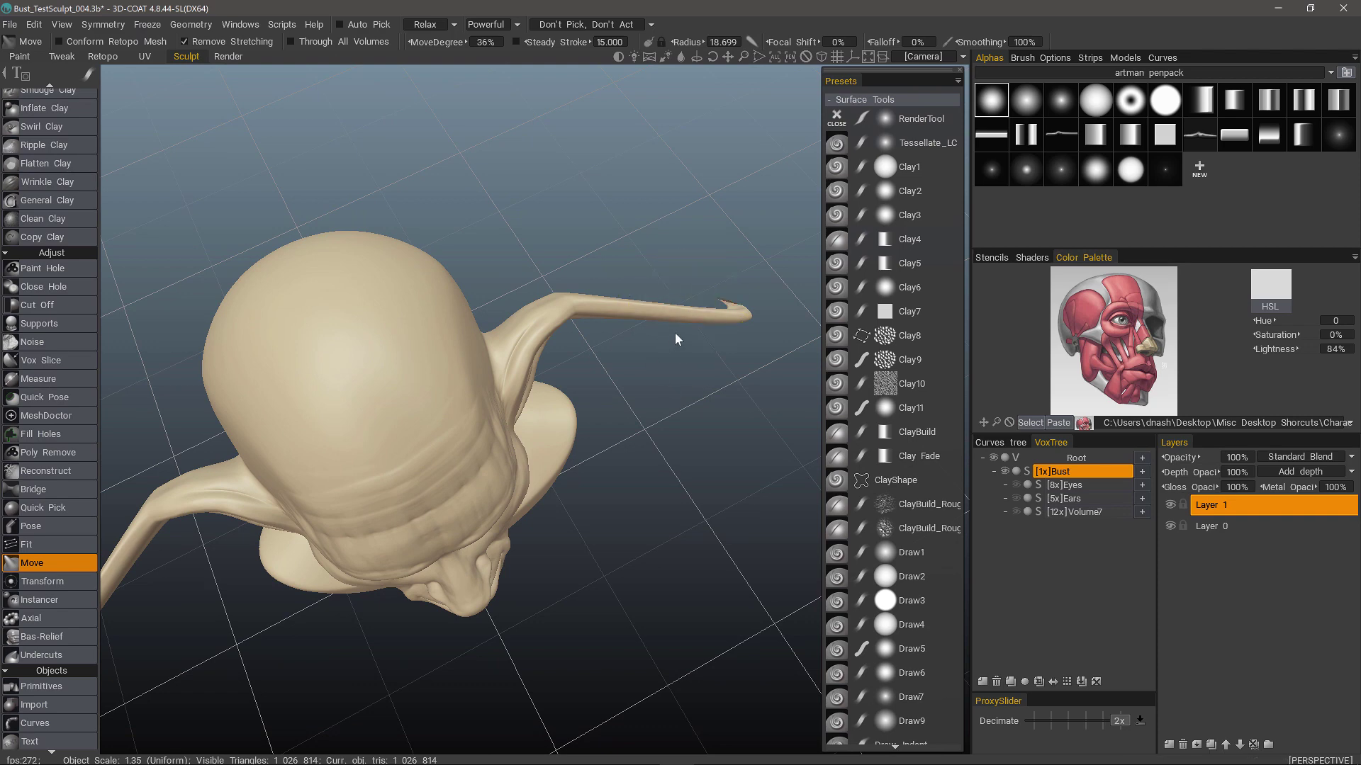
mouse_move(571, 484)
mouse_down()
mouse_move(517, 562)
mouse_move(583, 478)
mouse_move(646, 445)
mouse_move(624, 428)
mouse_move(588, 443)
mouse_move(510, 405)
mouse_move(484, 338)
mouse_up()
key(ctrl+z)
Reduce the Move brush radius to about 12.7 and reshape the side of the cheek and jaw beside the mouth
right_drag(447, 328, 429, 329)
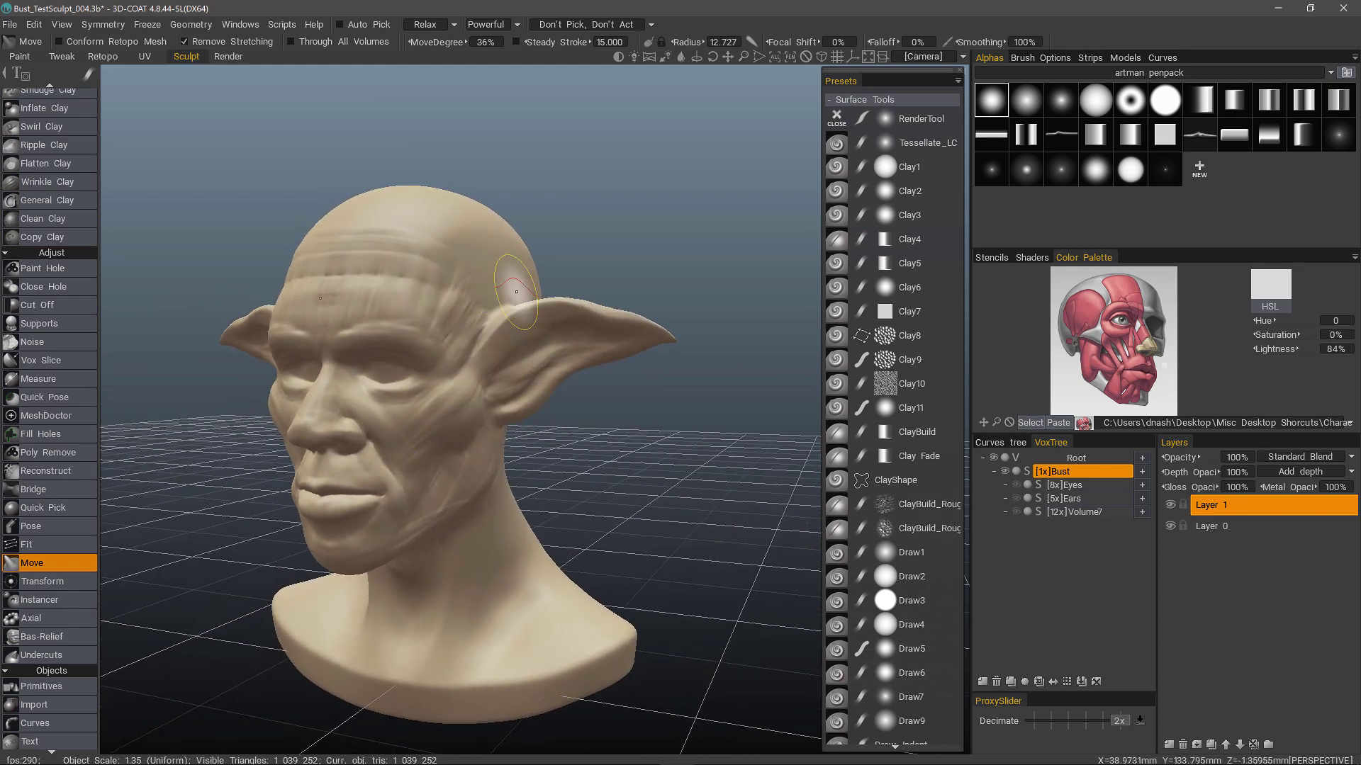
alt+drag(444, 331, 451, 338)
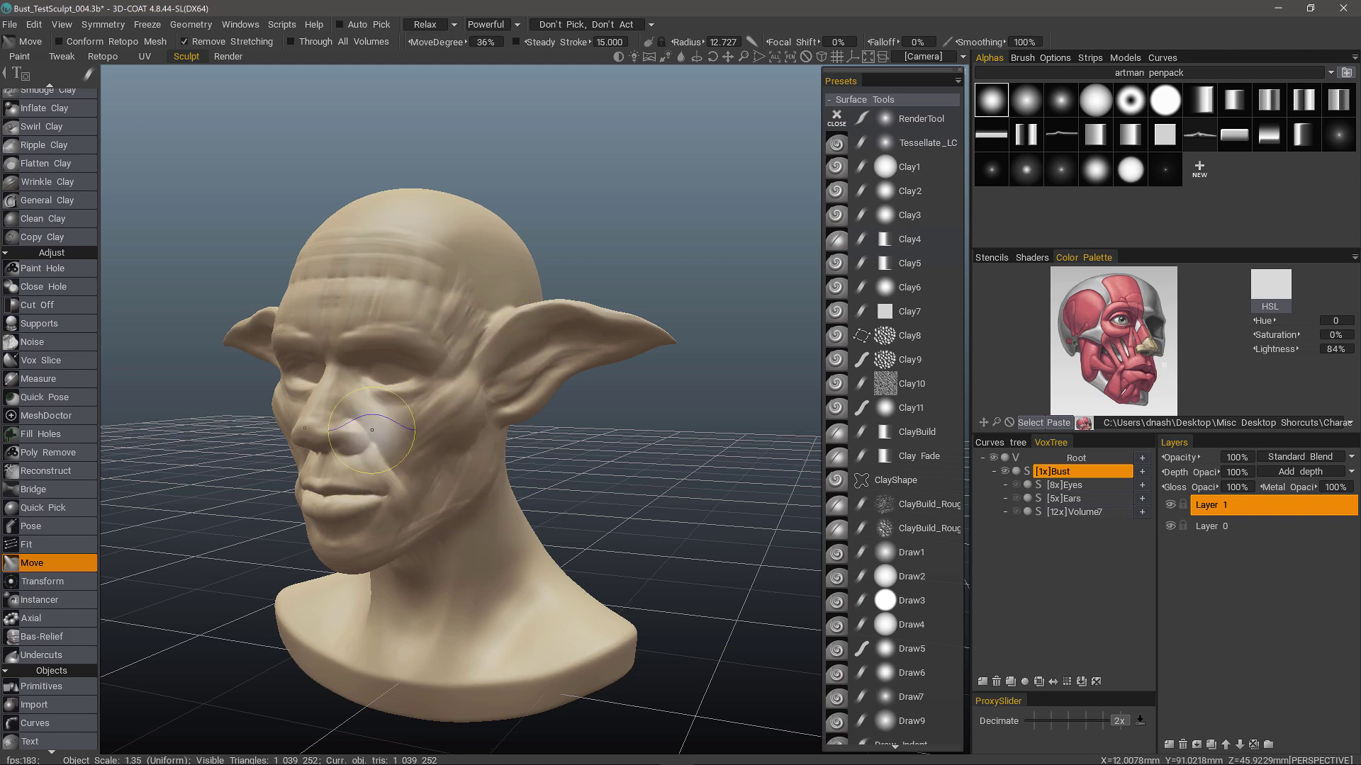
mouse_move(202, 434)
mouse_down()
mouse_move(291, 457)
mouse_move(325, 450)
mouse_move(355, 407)
mouse_move(407, 401)
mouse_up()
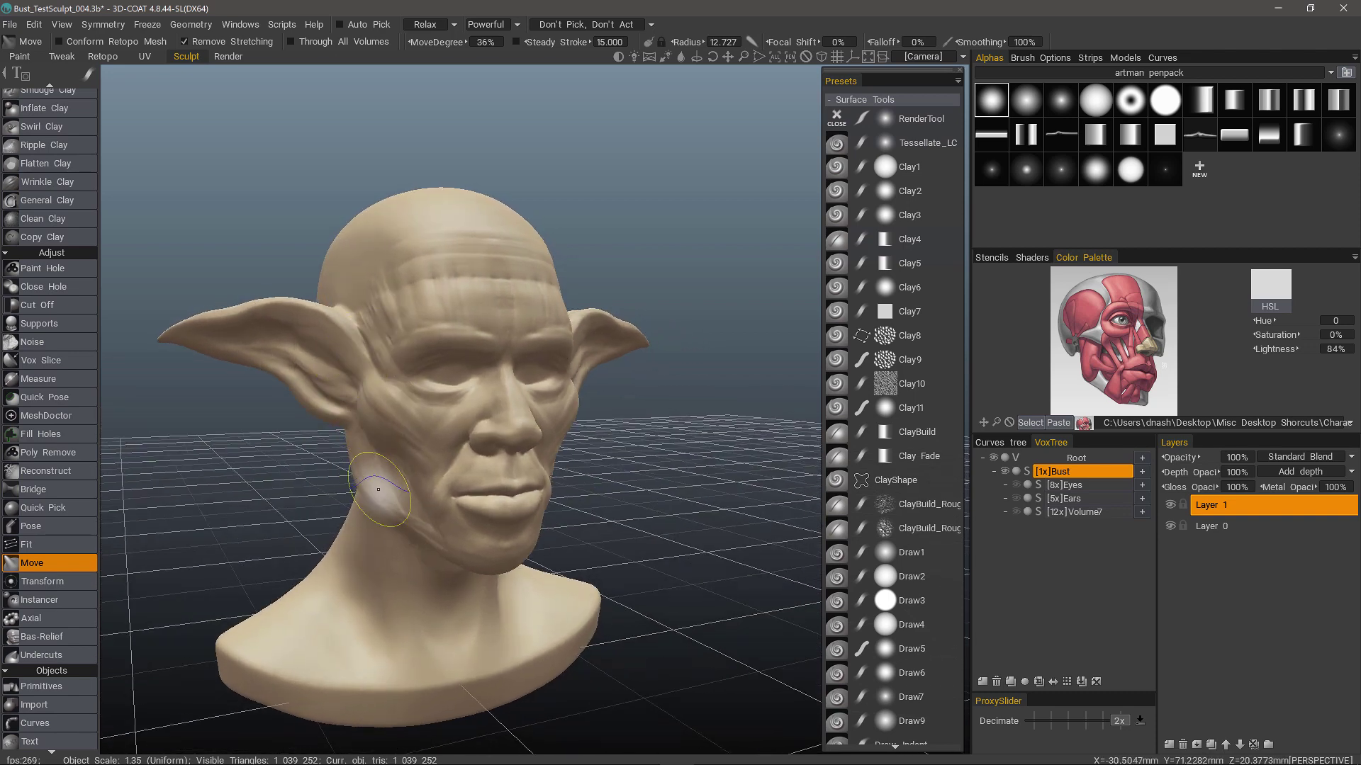
mouse_move(363, 462)
right_down()
mouse_move(350, 493)
mouse_move(348, 460)
mouse_move(306, 495)
mouse_move(339, 496)
right_up()
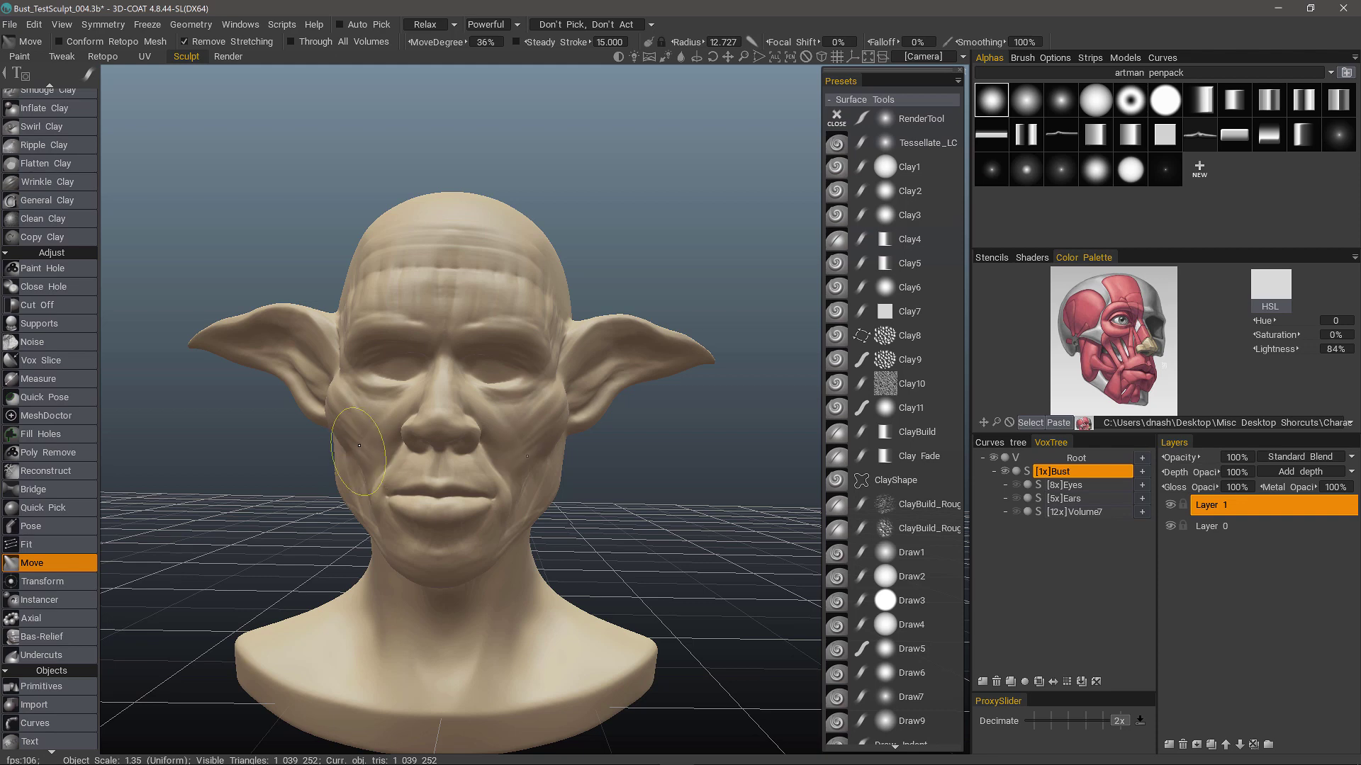
mouse_move(359, 446)
mouse_down()
mouse_move(312, 412)
mouse_move(386, 489)
mouse_move(389, 547)
mouse_move(359, 576)
mouse_move(342, 573)
mouse_up()
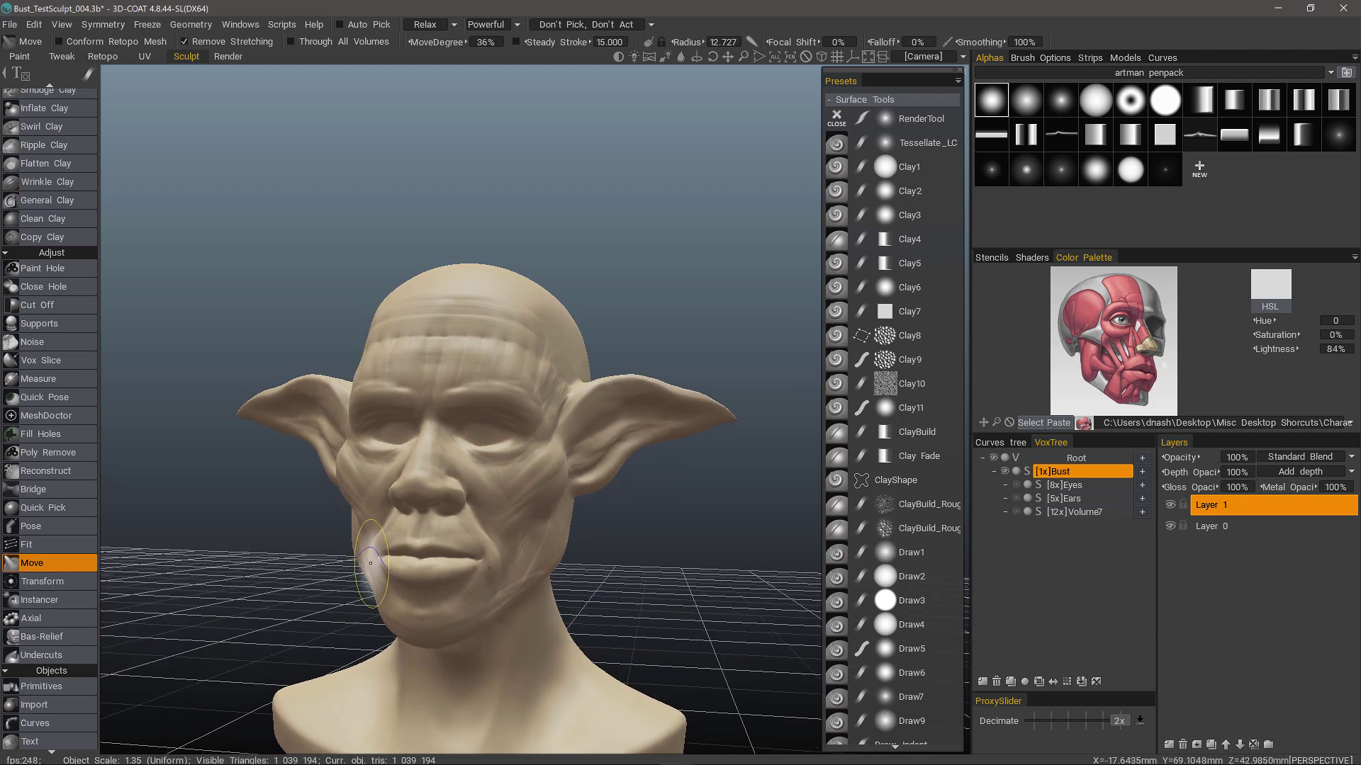
drag(373, 563, 369, 557)
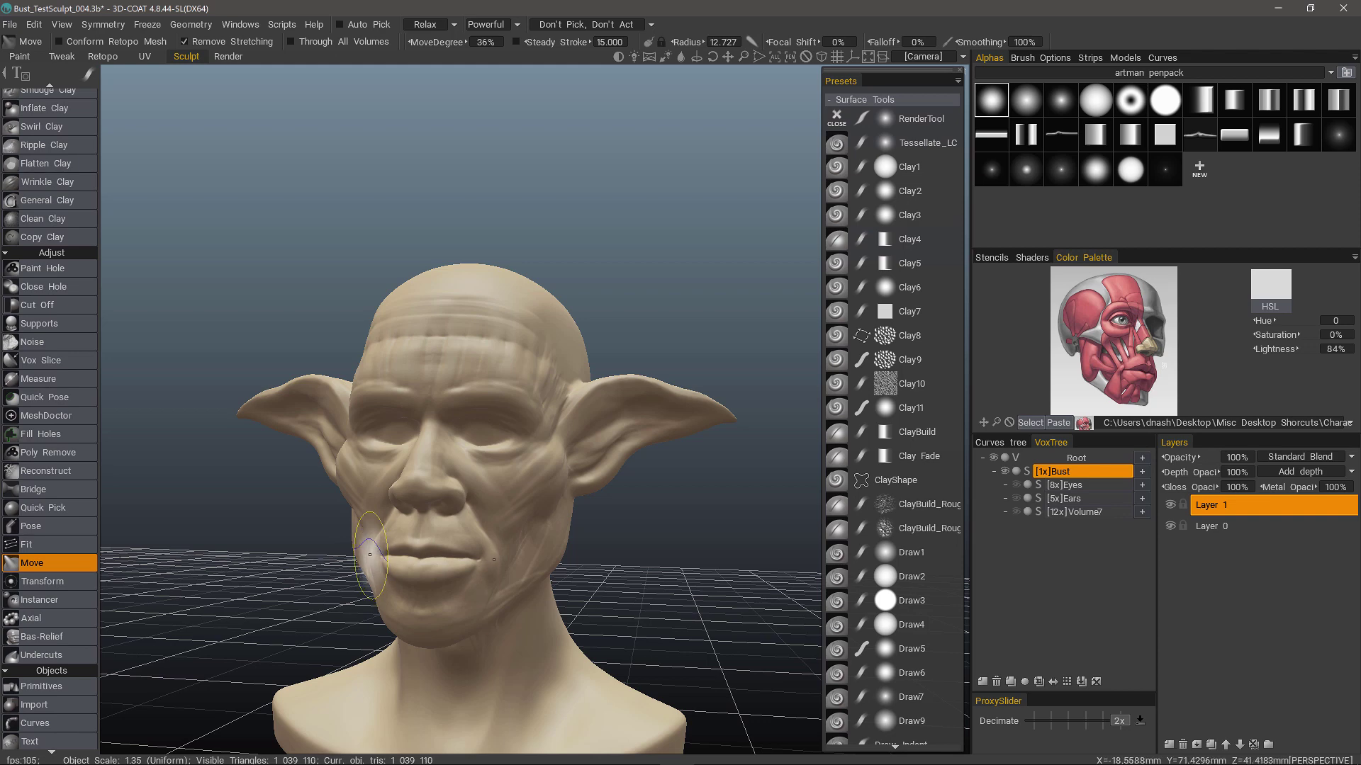
Reduce the Move brush radius to about 9 and reshape the inner folds and base of the ear
mouse_move(365, 549)
middle_down()
mouse_move(295, 496)
mouse_move(326, 465)
middle_up()
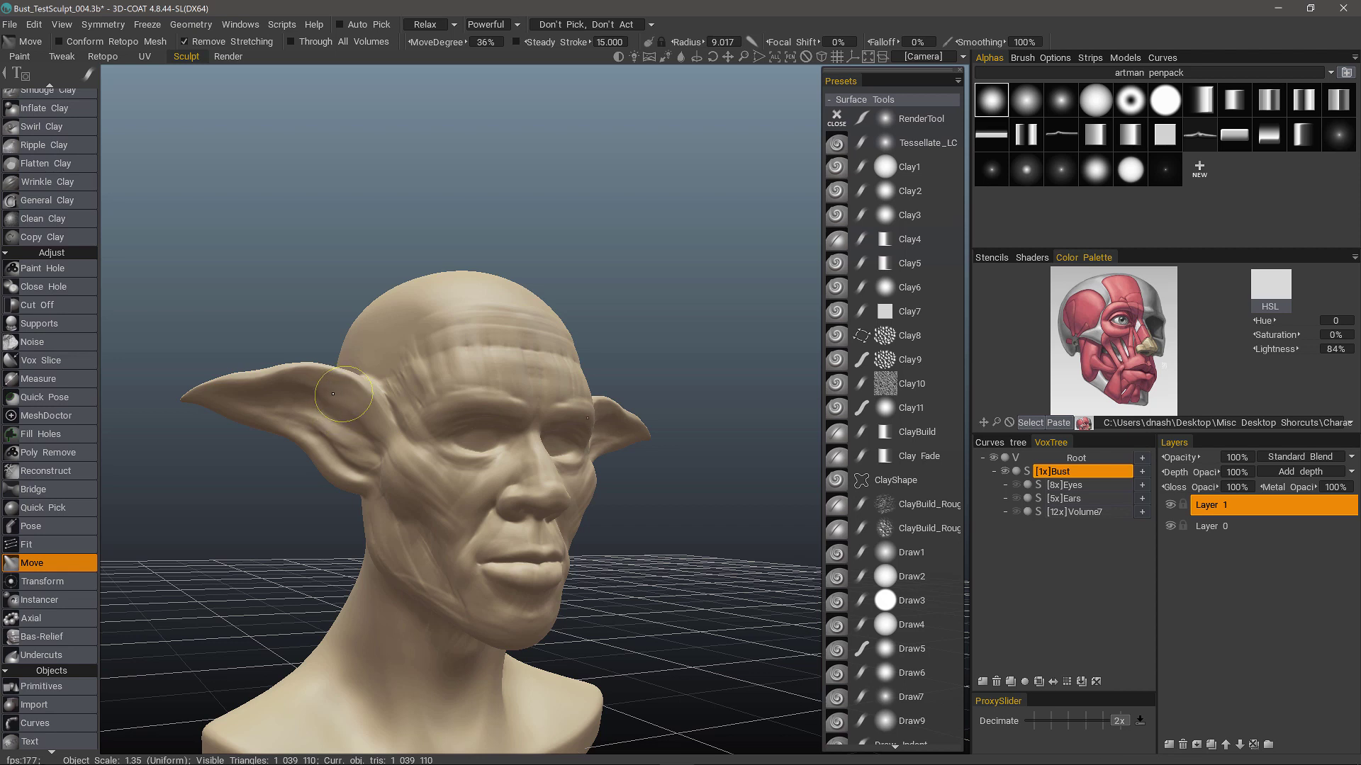
drag(339, 388, 349, 387)
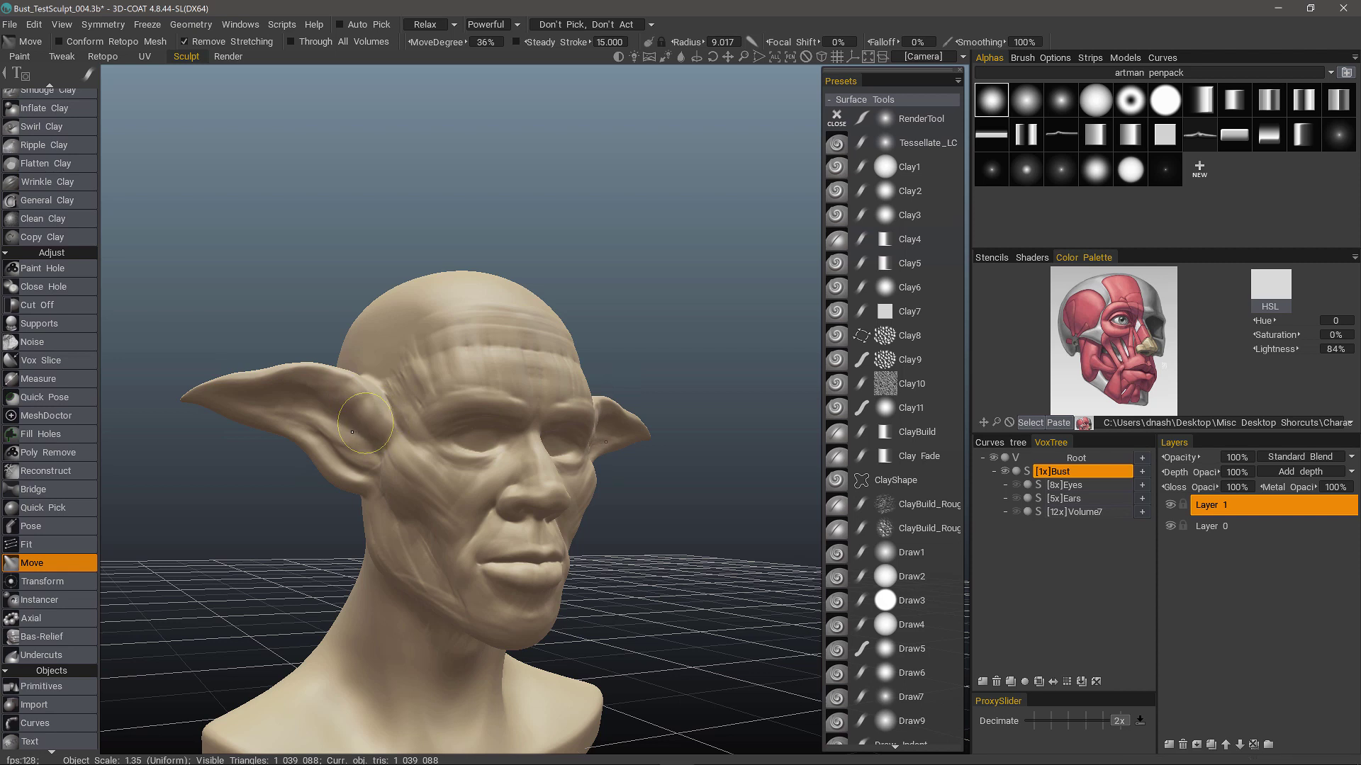
drag(352, 432, 313, 384)
drag(310, 380, 336, 374)
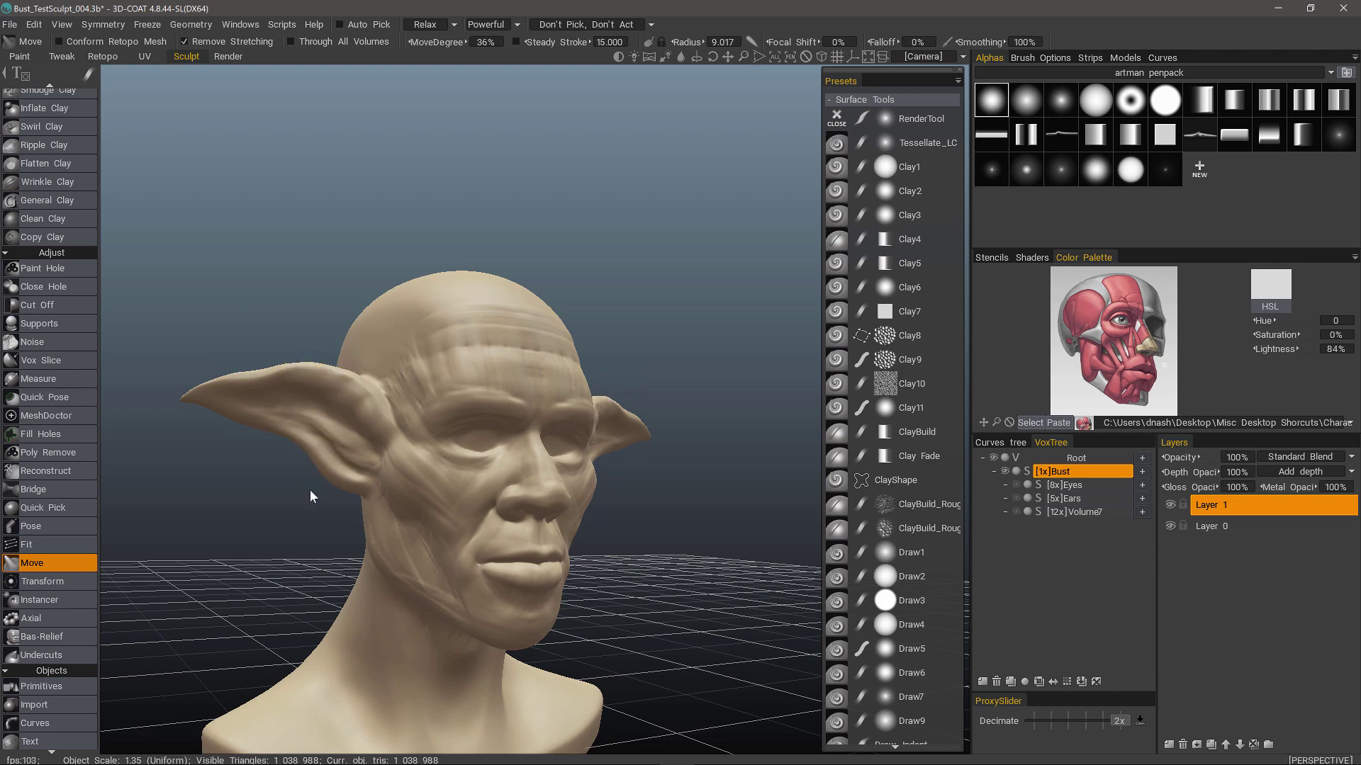
mouse_move(309, 491)
mouse_down()
mouse_move(305, 602)
mouse_move(350, 191)
mouse_up()
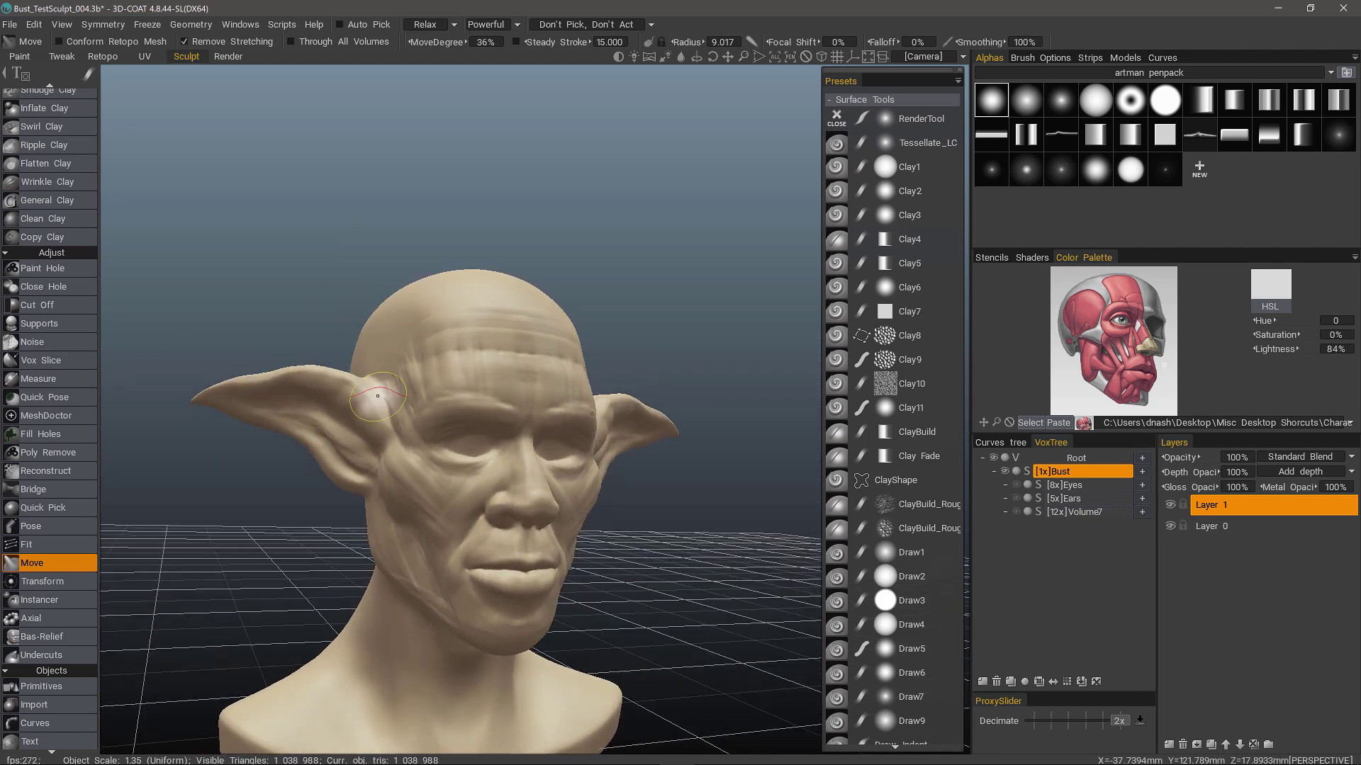
Switch the alpha set to 3DC_Brushes and choose a dark, rough pitted-skin alpha for the Move brush
alt+drag(455, 305, 468, 369)
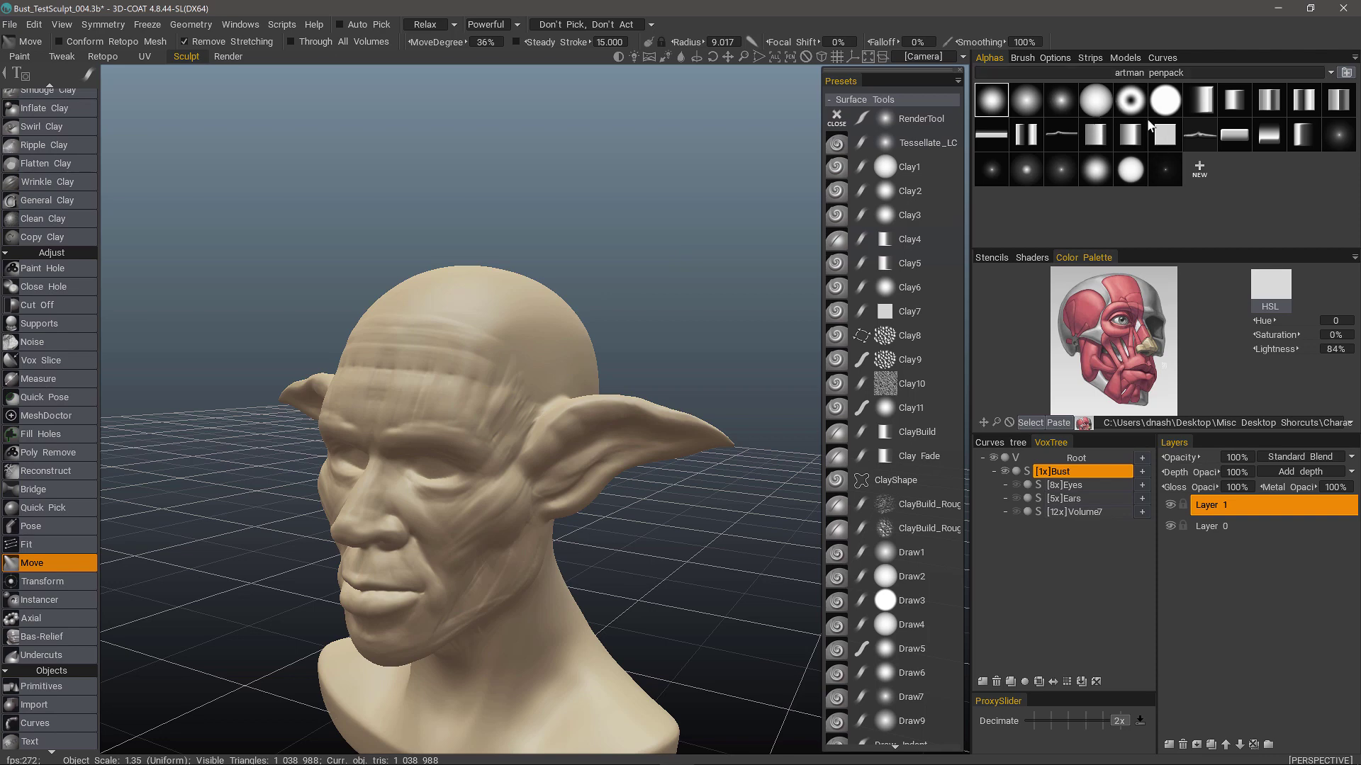
mouse_move(425, 411)
alt+mouse_down()
mouse_move(521, 417)
mouse_move(429, 400)
mouse_move(518, 384)
alt+mouse_up()
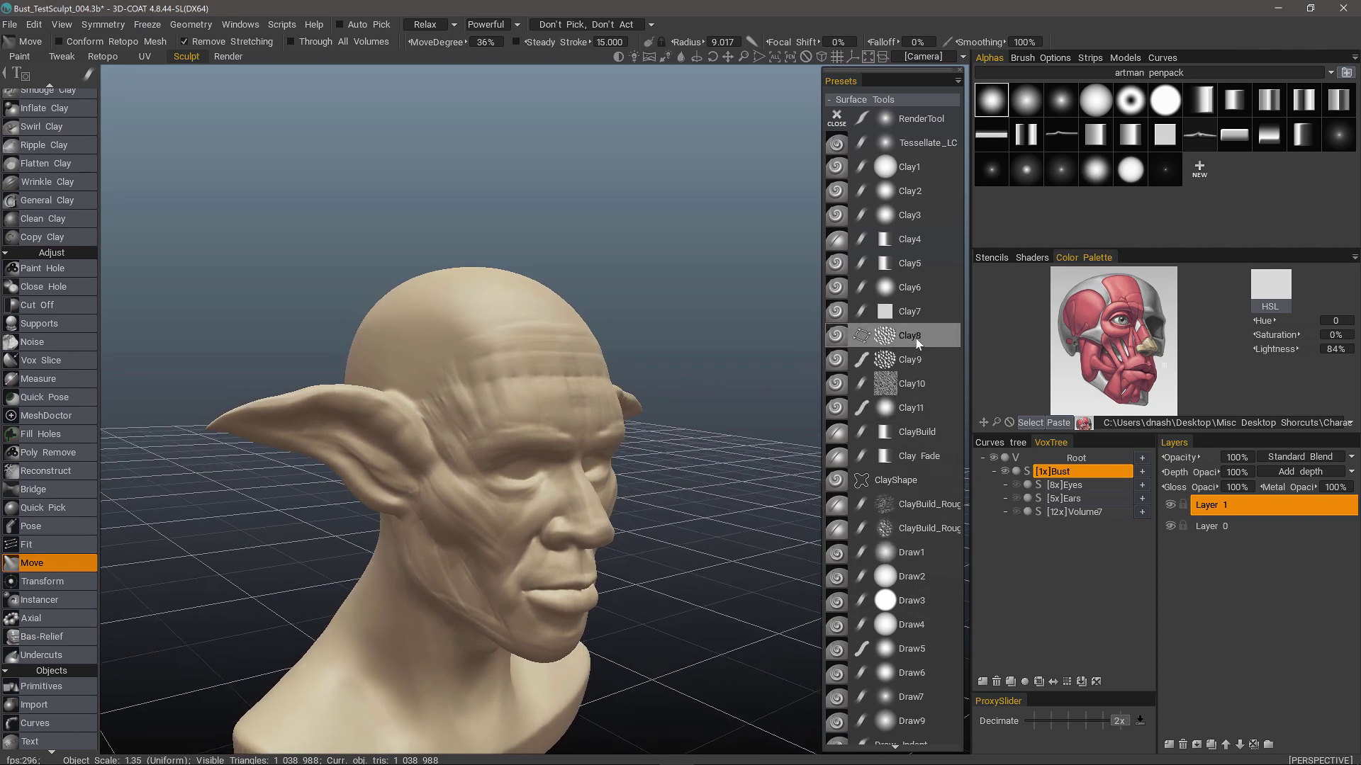
click(1171, 74)
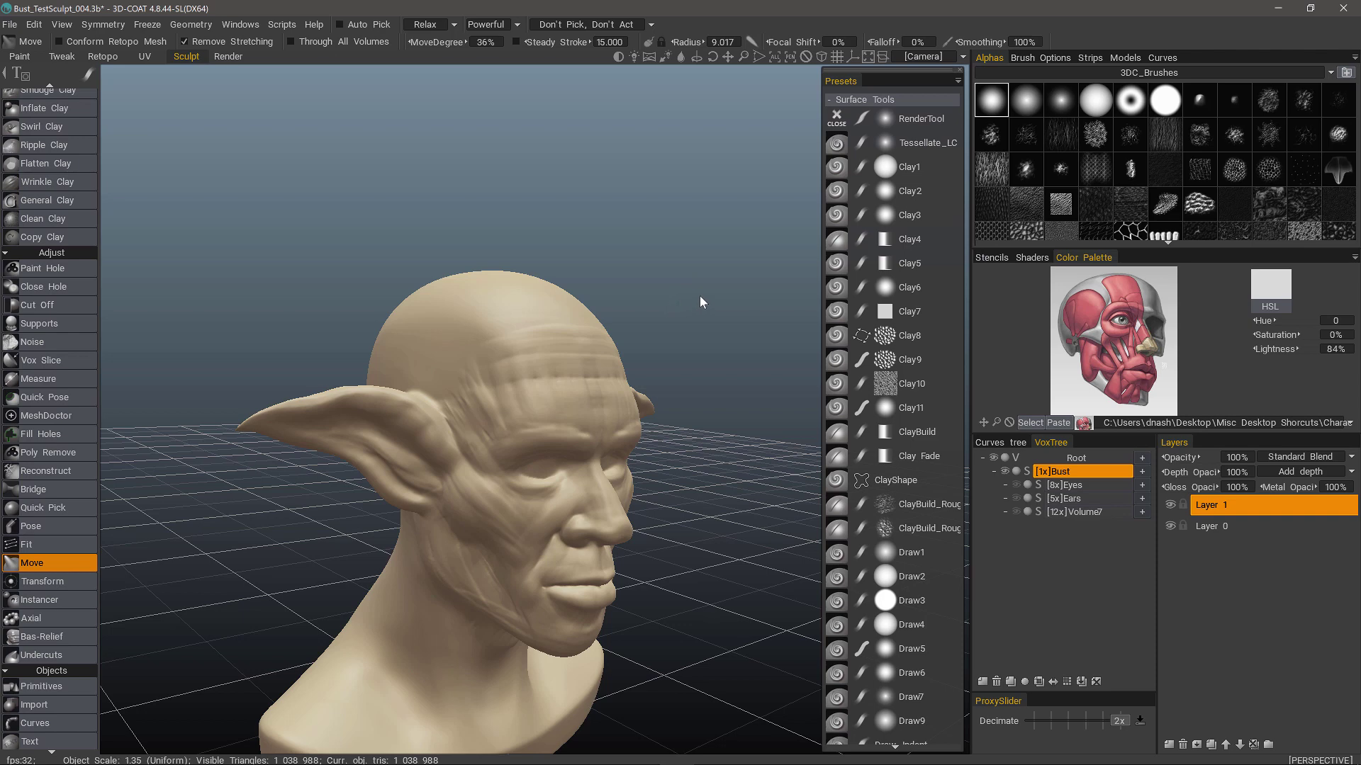
scroll(1082, 203, down, 5)
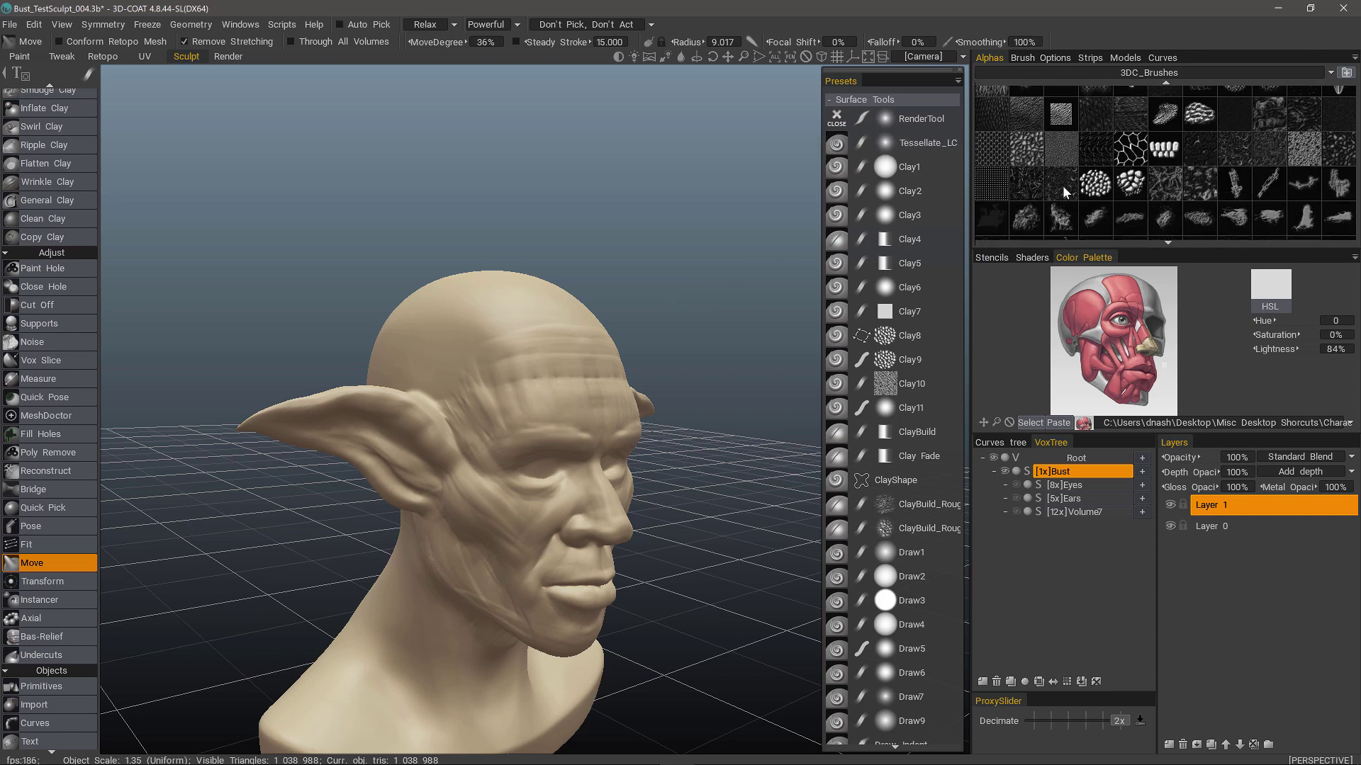
scroll(1061, 185, down, 6)
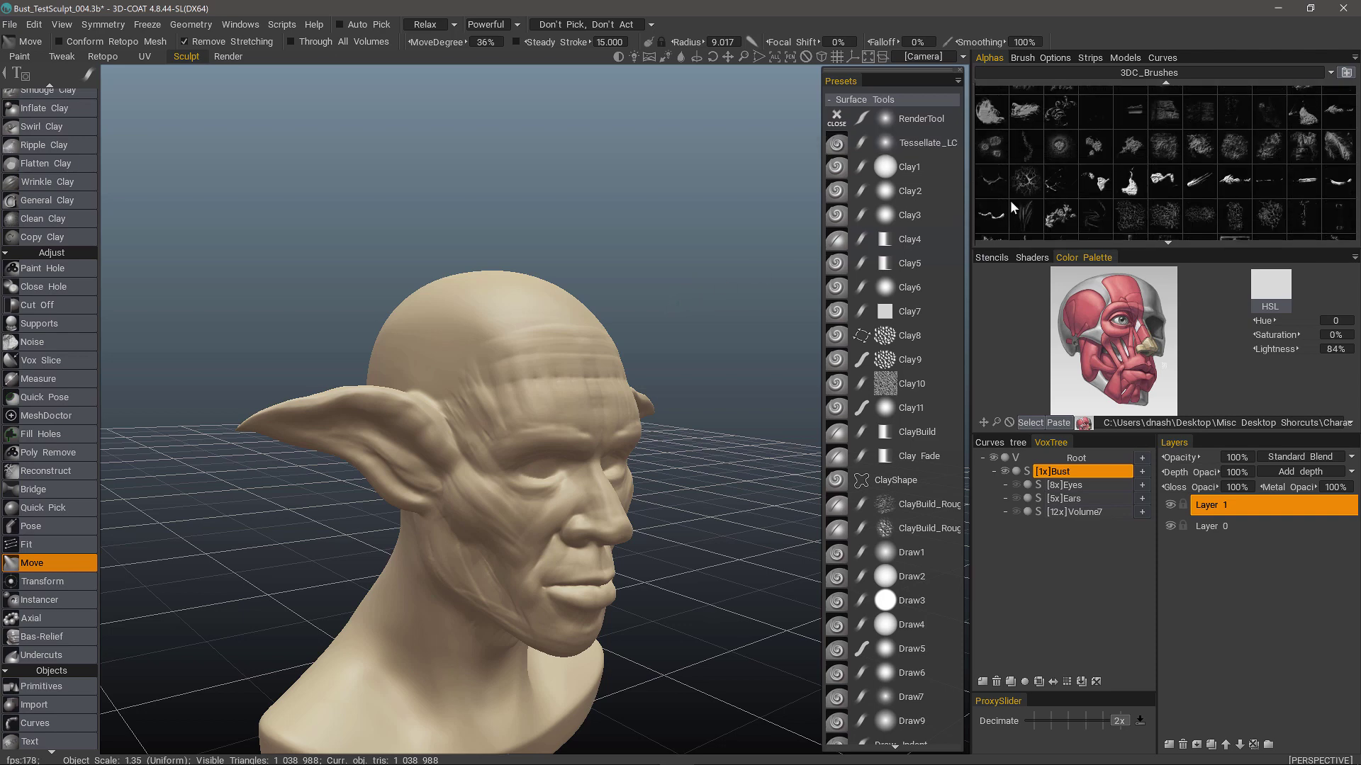
scroll(1011, 206, down, 6)
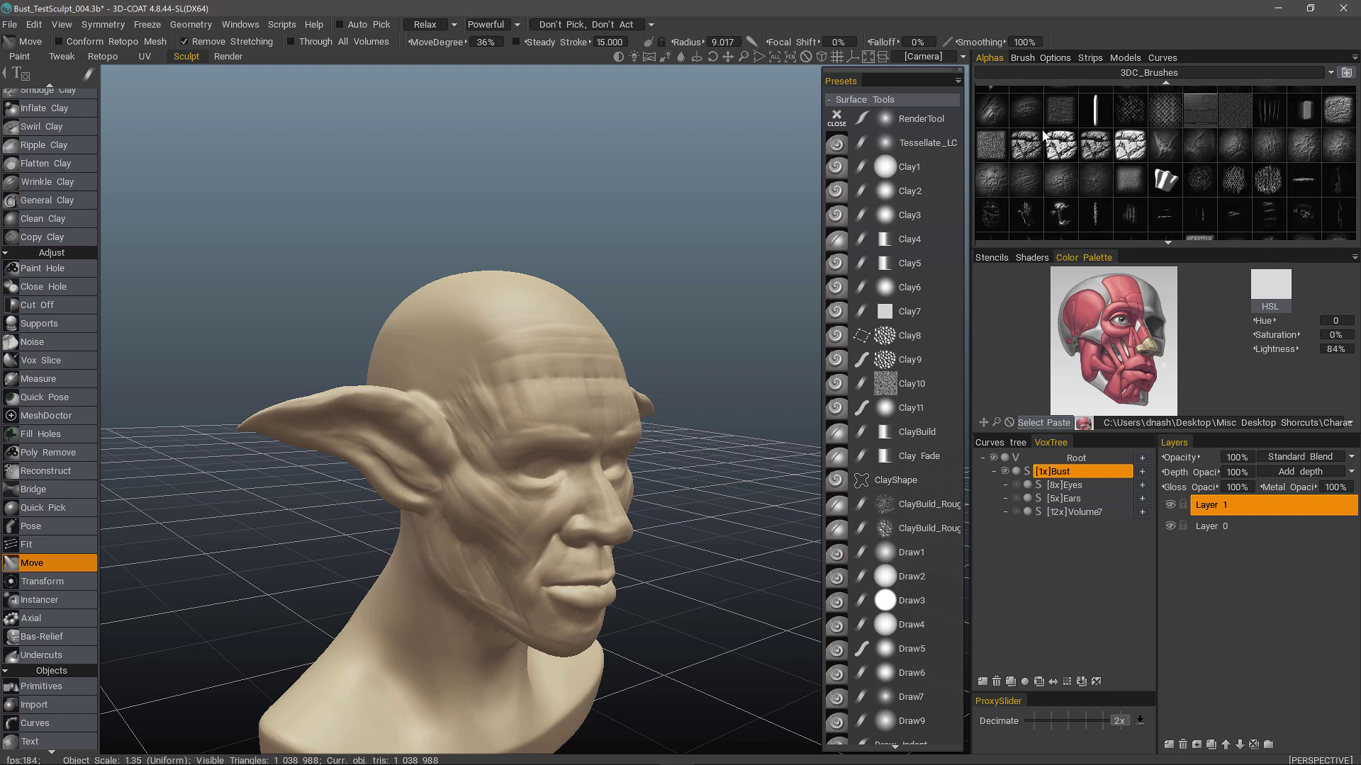
scroll(1069, 151, down, 3)
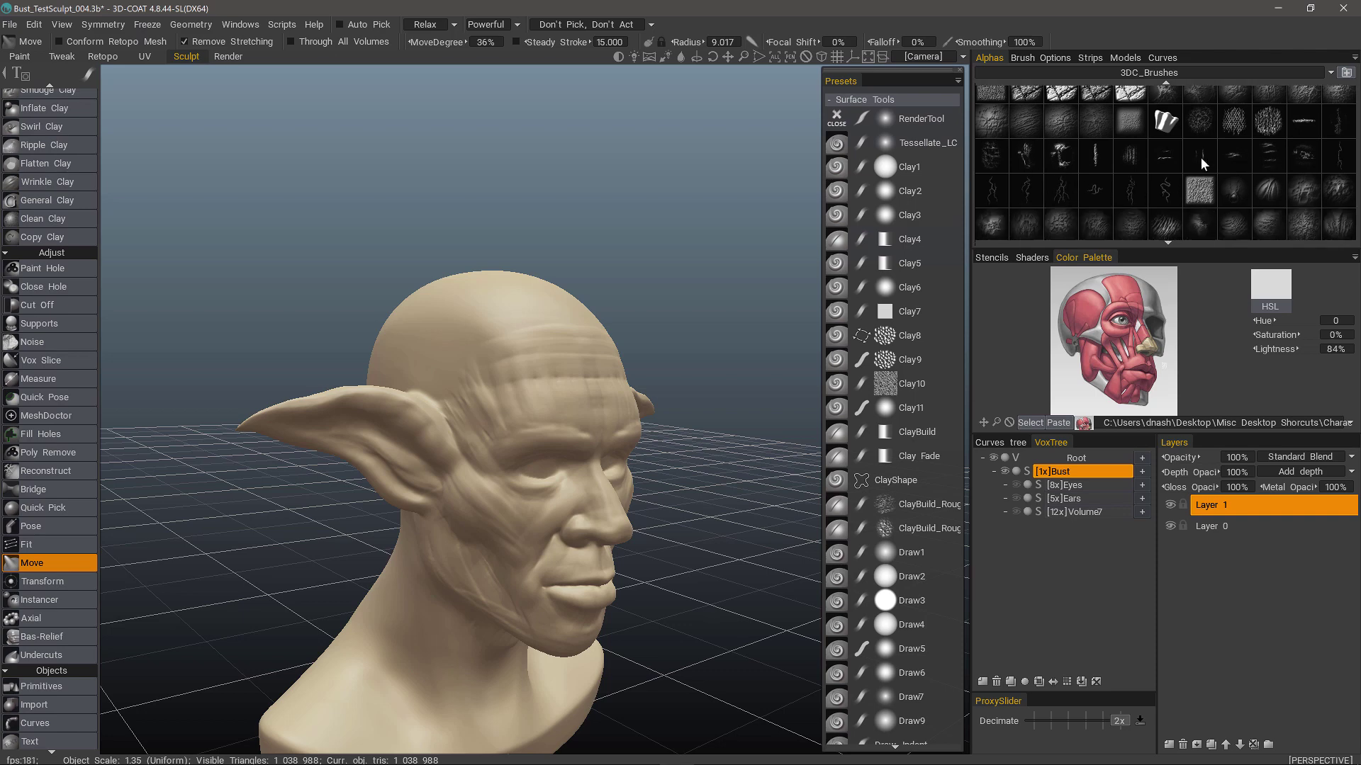
scroll(1158, 150, up, 1)
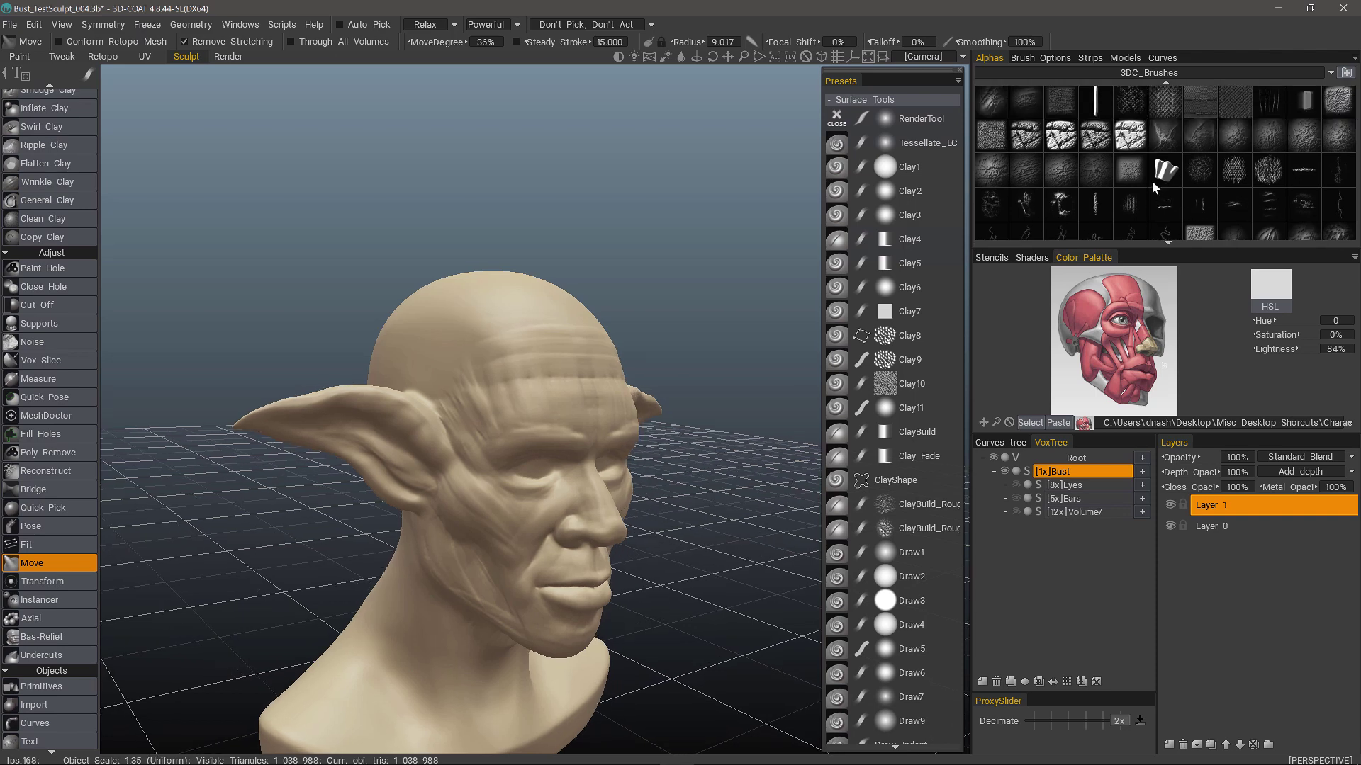
click(989, 205)
Enlarge the brush radius to about 13.4 and displace a patch of rough pitted texture on top of the head
mouse_move(579, 161)
right_down()
mouse_move(440, 304)
mouse_move(436, 356)
right_up()
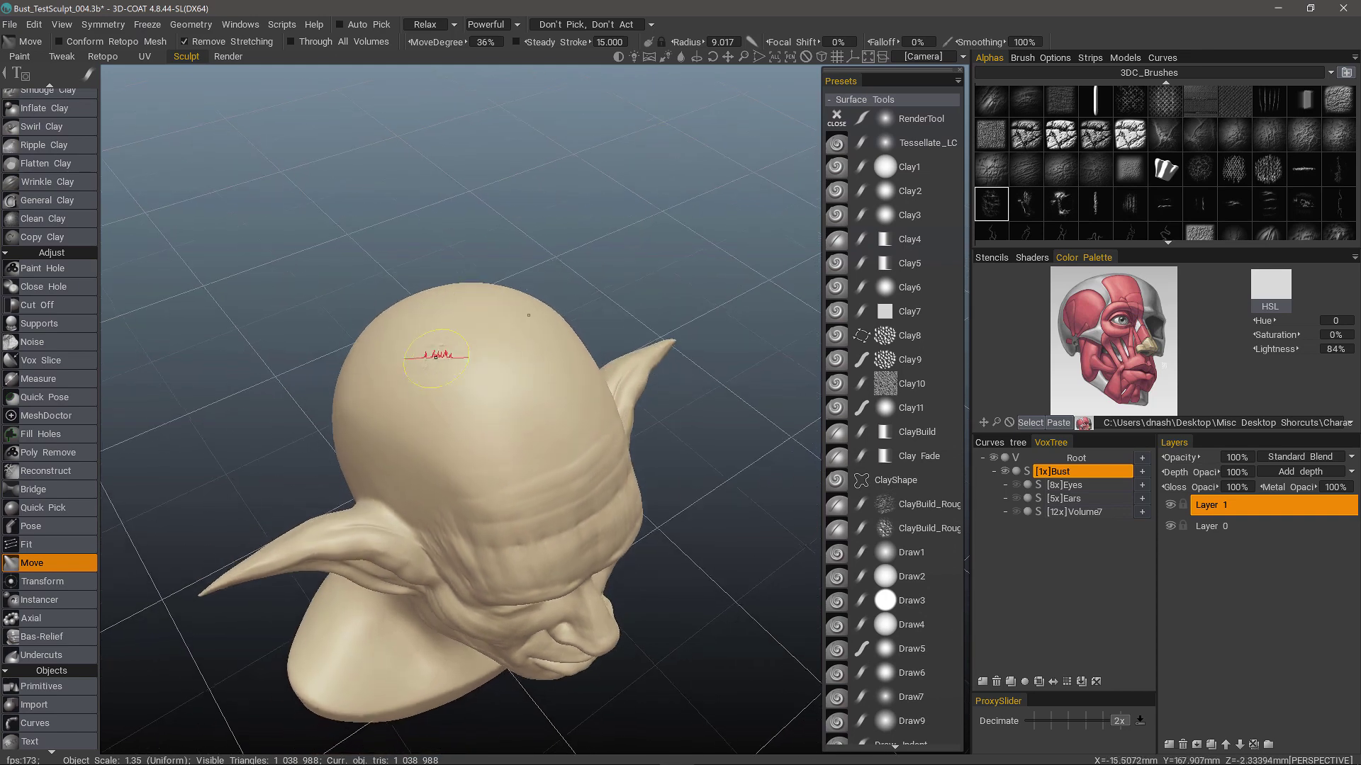
right_drag(468, 428, 477, 428)
alt+drag(477, 428, 488, 363)
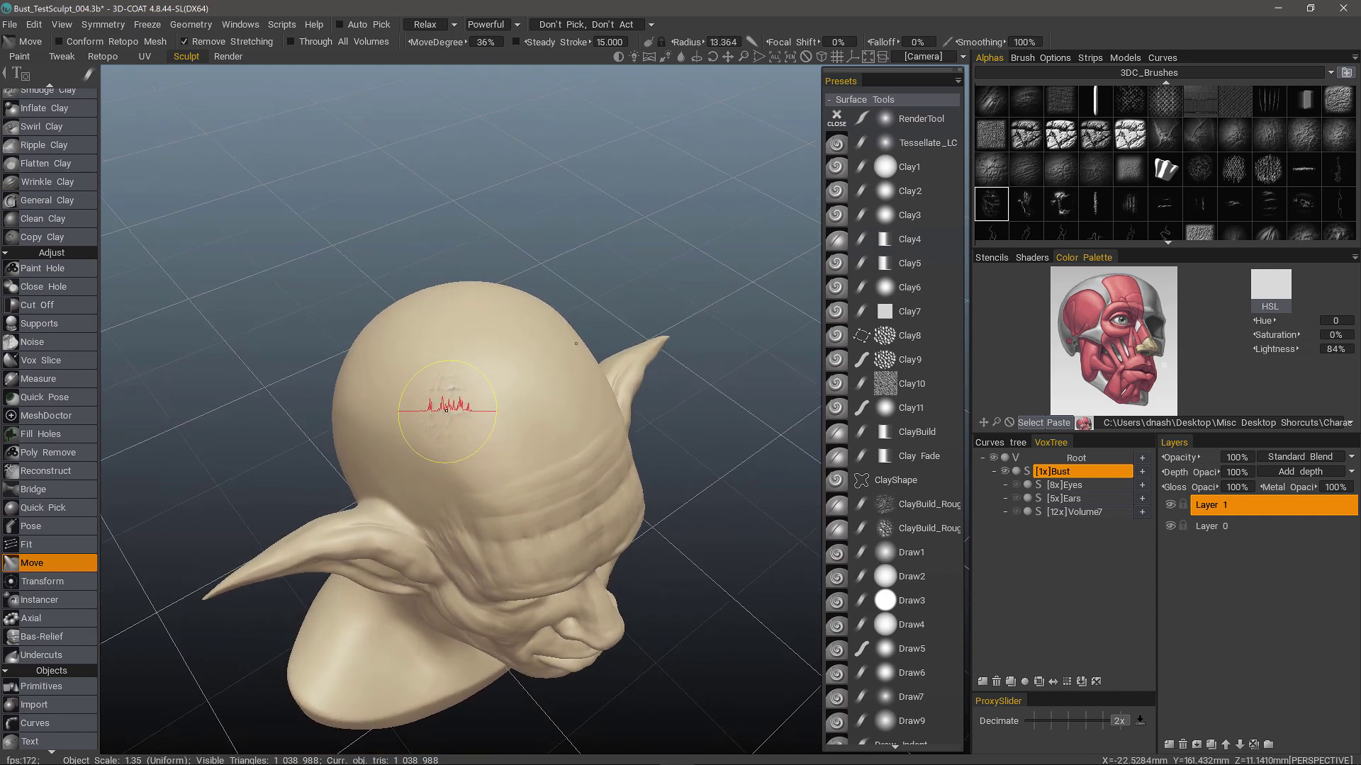
ctrl+drag(453, 416, 457, 417)
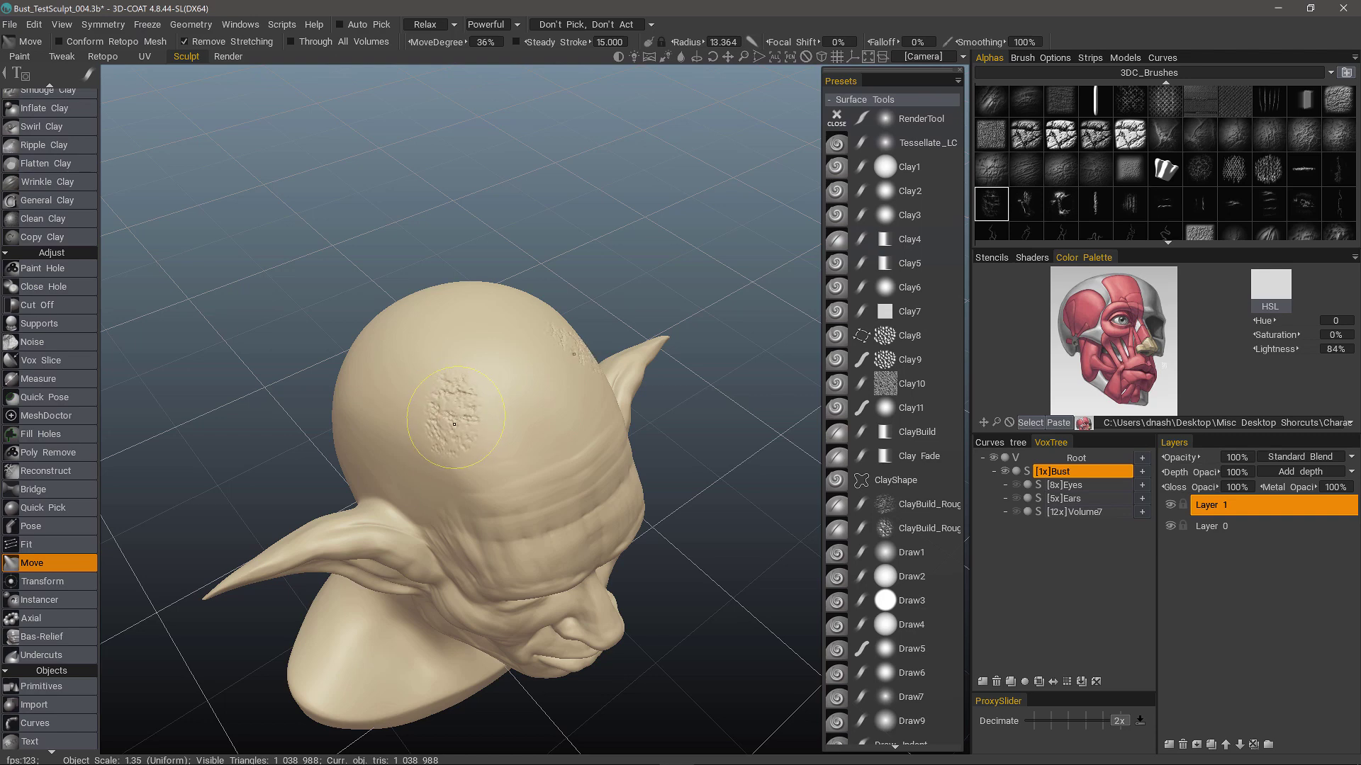
drag(449, 423, 401, 398)
mouse_move(405, 397)
mouse_down()
mouse_move(453, 397)
mouse_move(511, 448)
mouse_move(487, 437)
mouse_up()
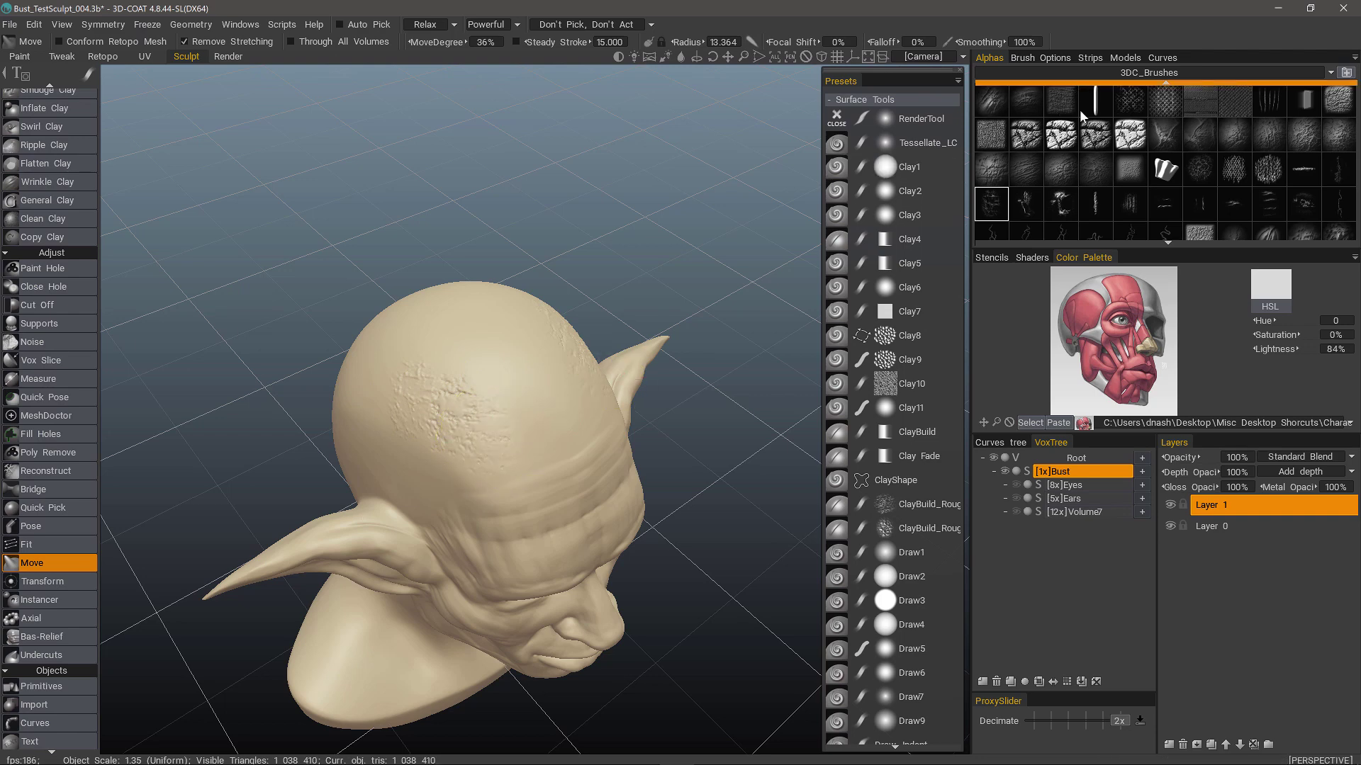
Choose the small bright oval bump alpha and deform the ear near its tip with the Move brush
scroll(1086, 131, down, 3)
scroll(1056, 212, down, 2)
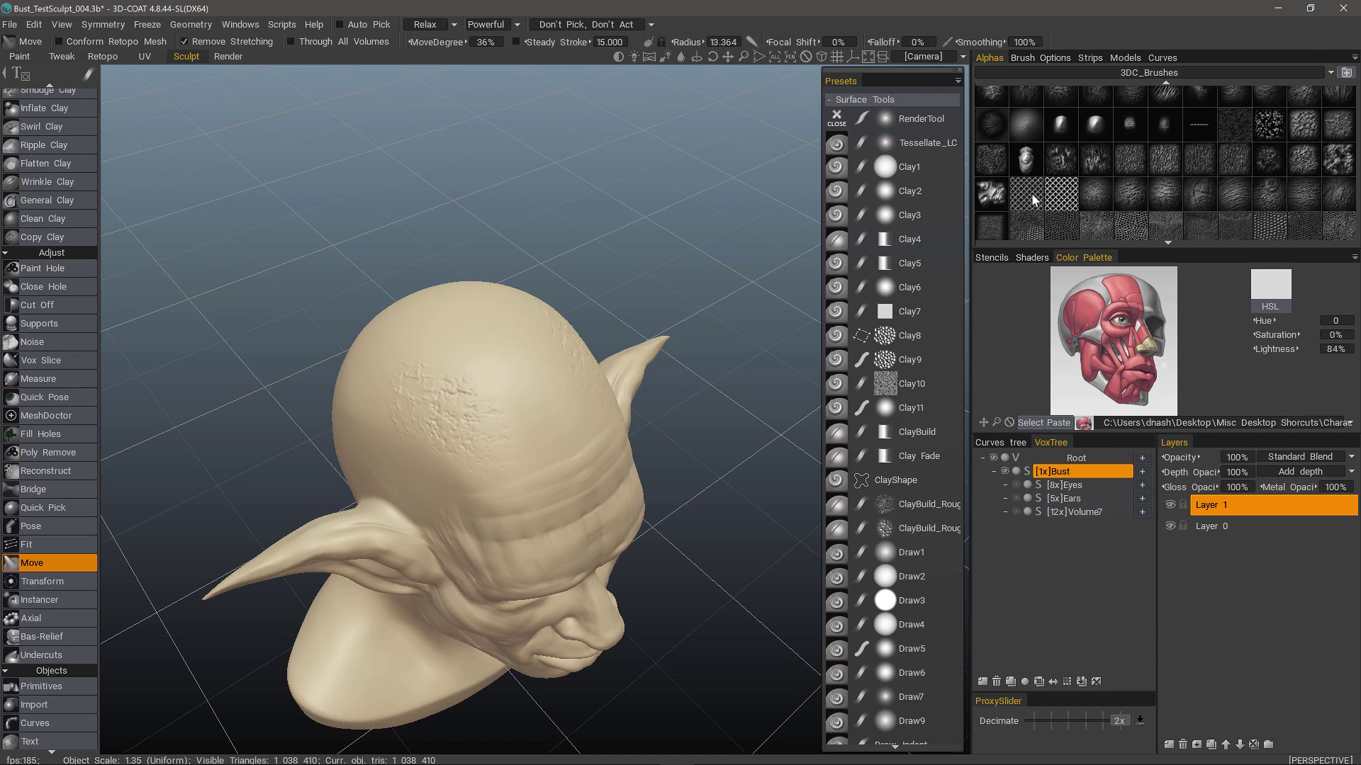
click(1059, 129)
mouse_move(737, 333)
alt+mouse_down()
mouse_move(567, 390)
mouse_move(602, 536)
mouse_move(464, 471)
mouse_move(365, 487)
mouse_move(339, 291)
mouse_move(242, 268)
mouse_move(202, 296)
mouse_move(401, 596)
mouse_move(436, 616)
alt+mouse_up()
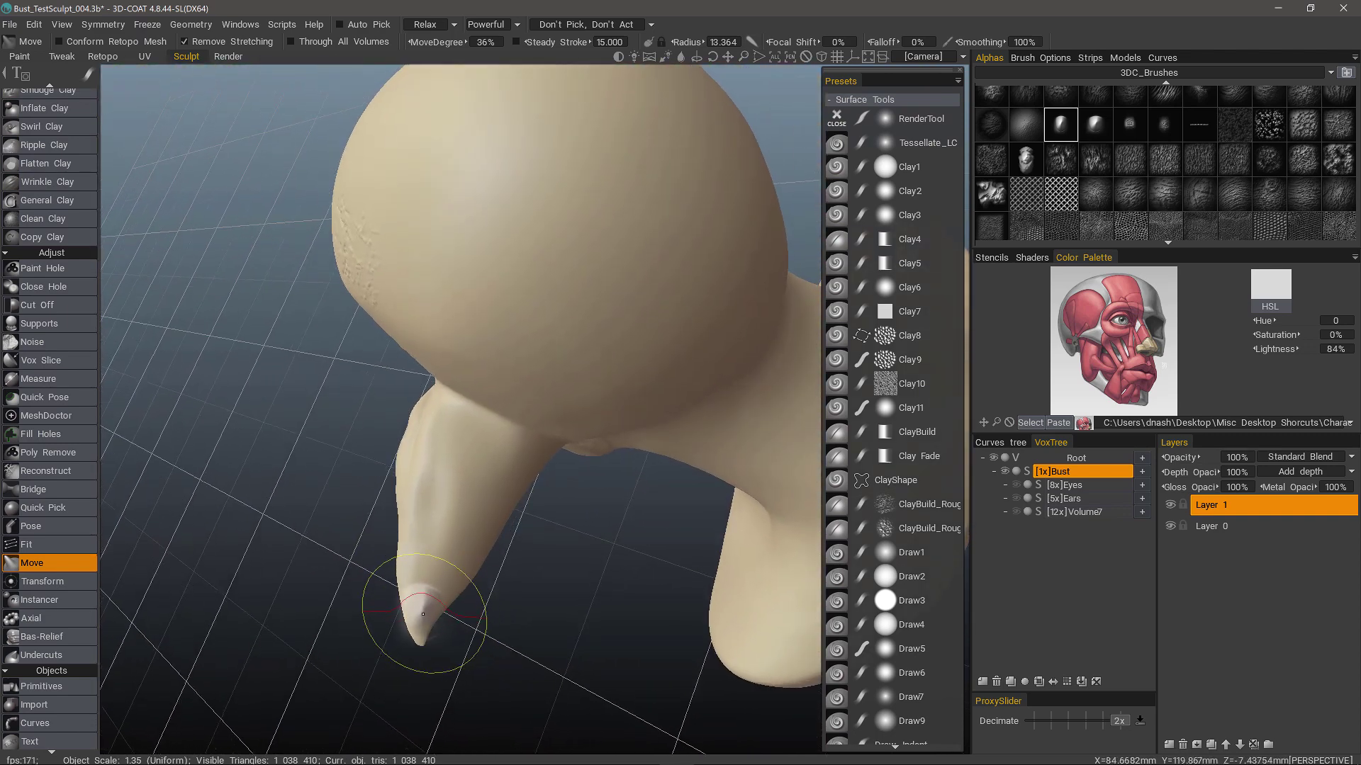
drag(424, 614, 416, 632)
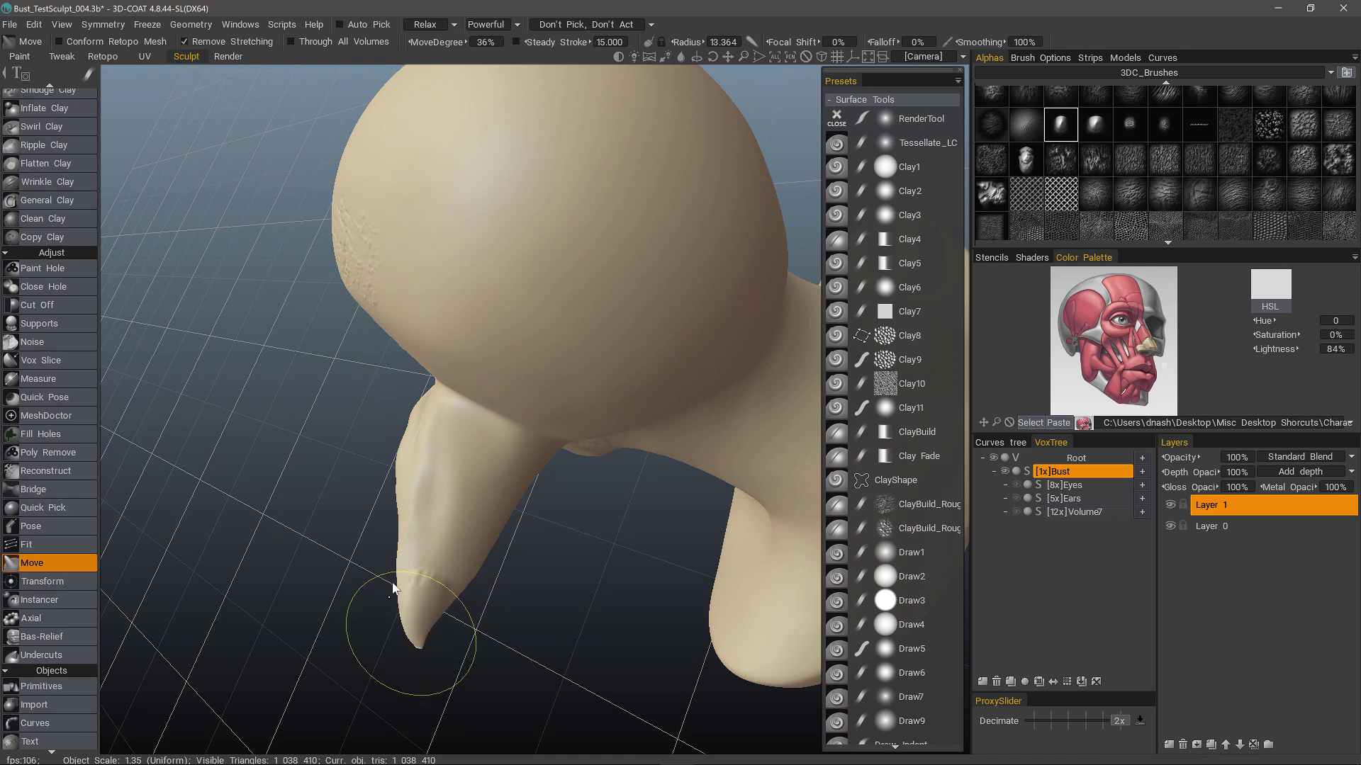
mouse_move(360, 534)
middle_down()
mouse_move(355, 560)
mouse_move(381, 571)
mouse_move(459, 444)
mouse_move(305, 333)
middle_up()
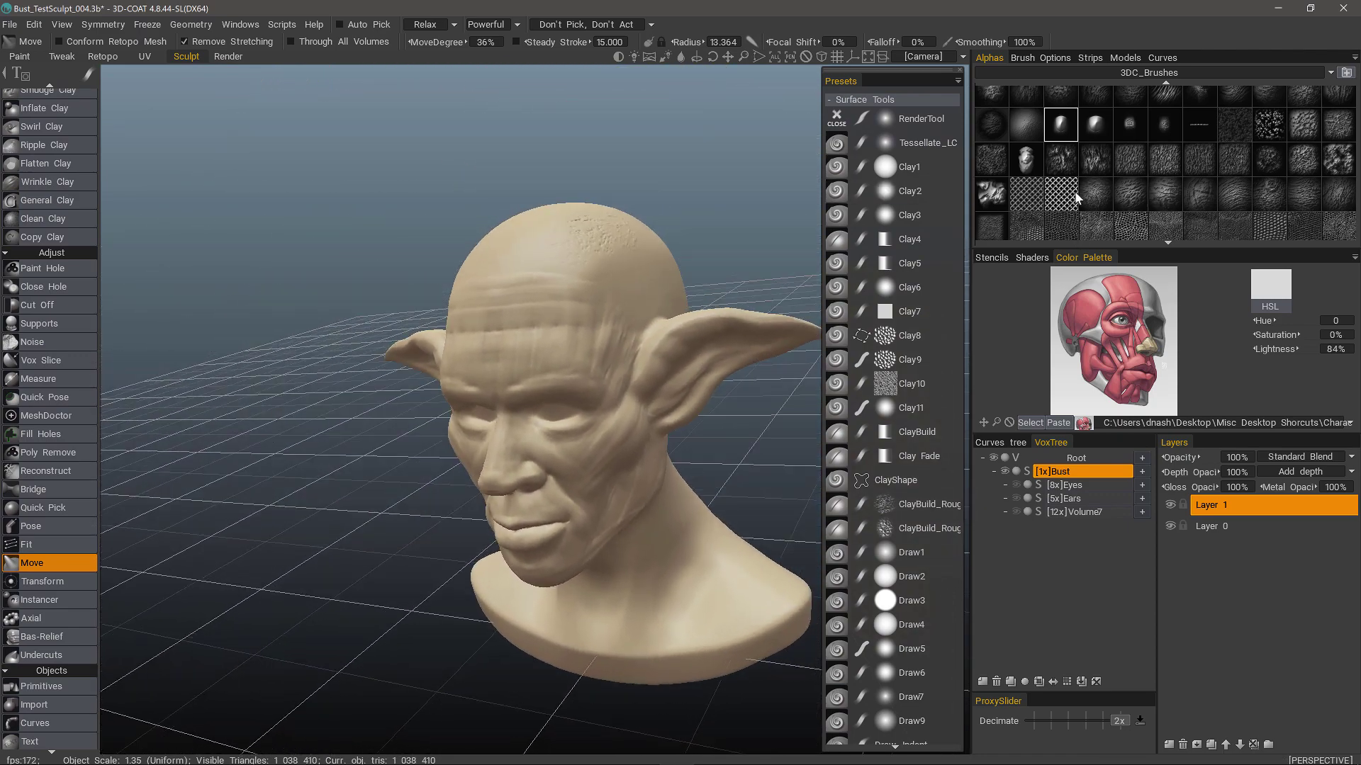
Choose the first large white faceted-stone alpha and reduce the Move brush radius to about 7.1
scroll(1083, 155, down, 5)
scroll(1081, 149, down, 1)
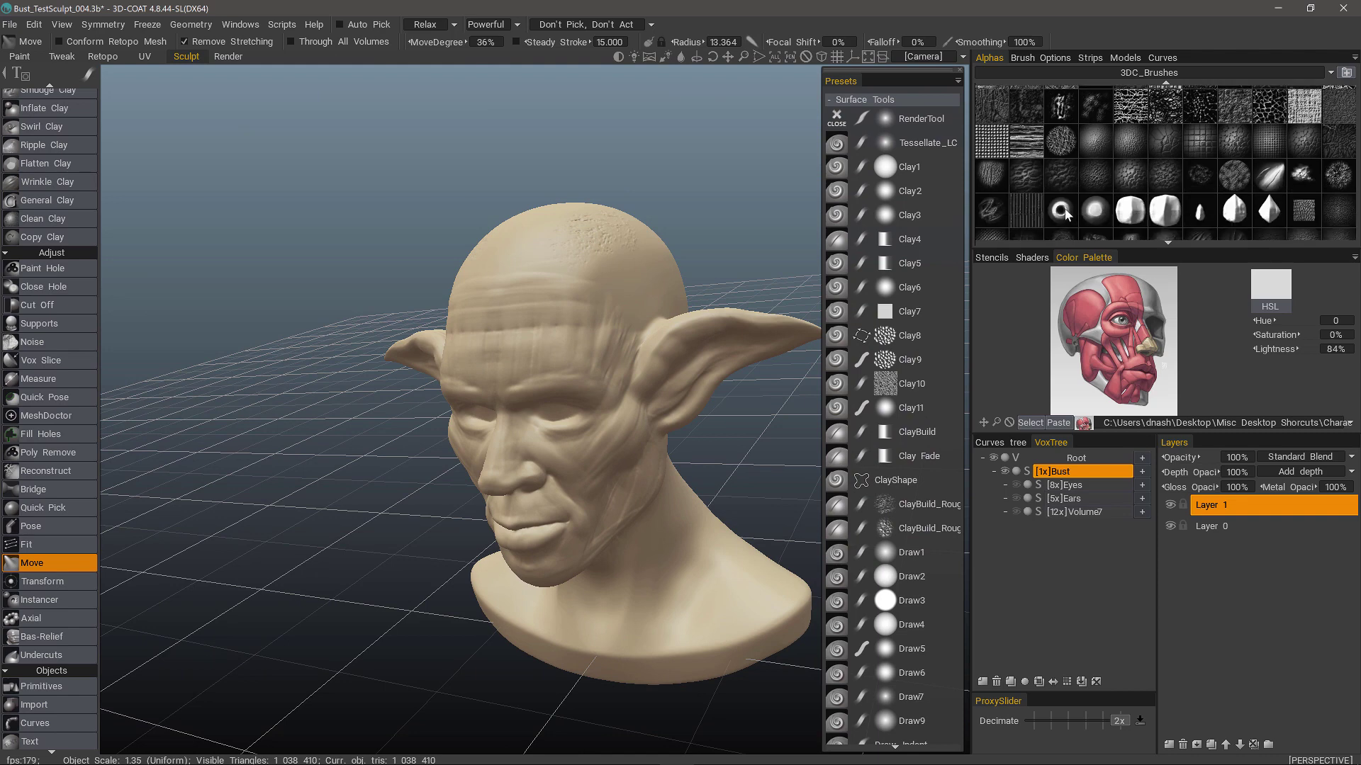
click(1131, 216)
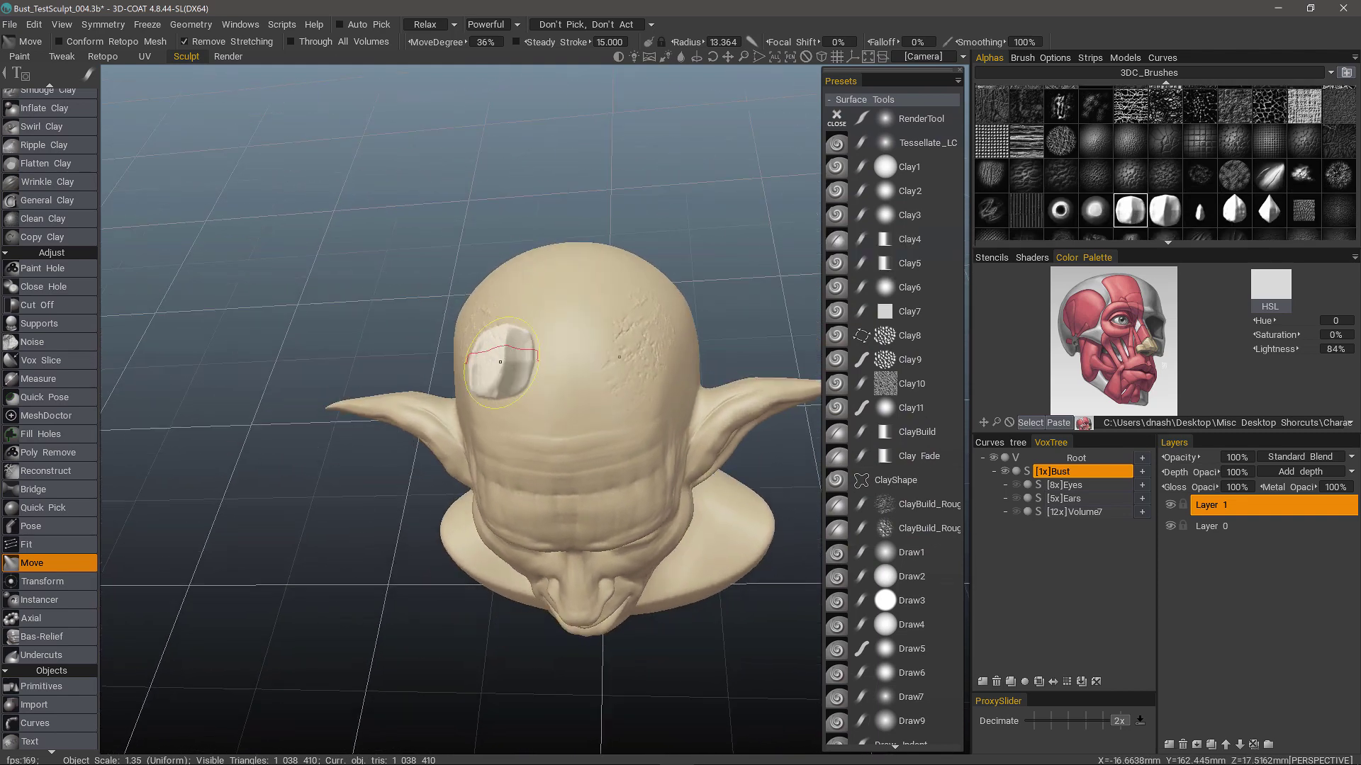
right_drag(565, 370, 546, 372)
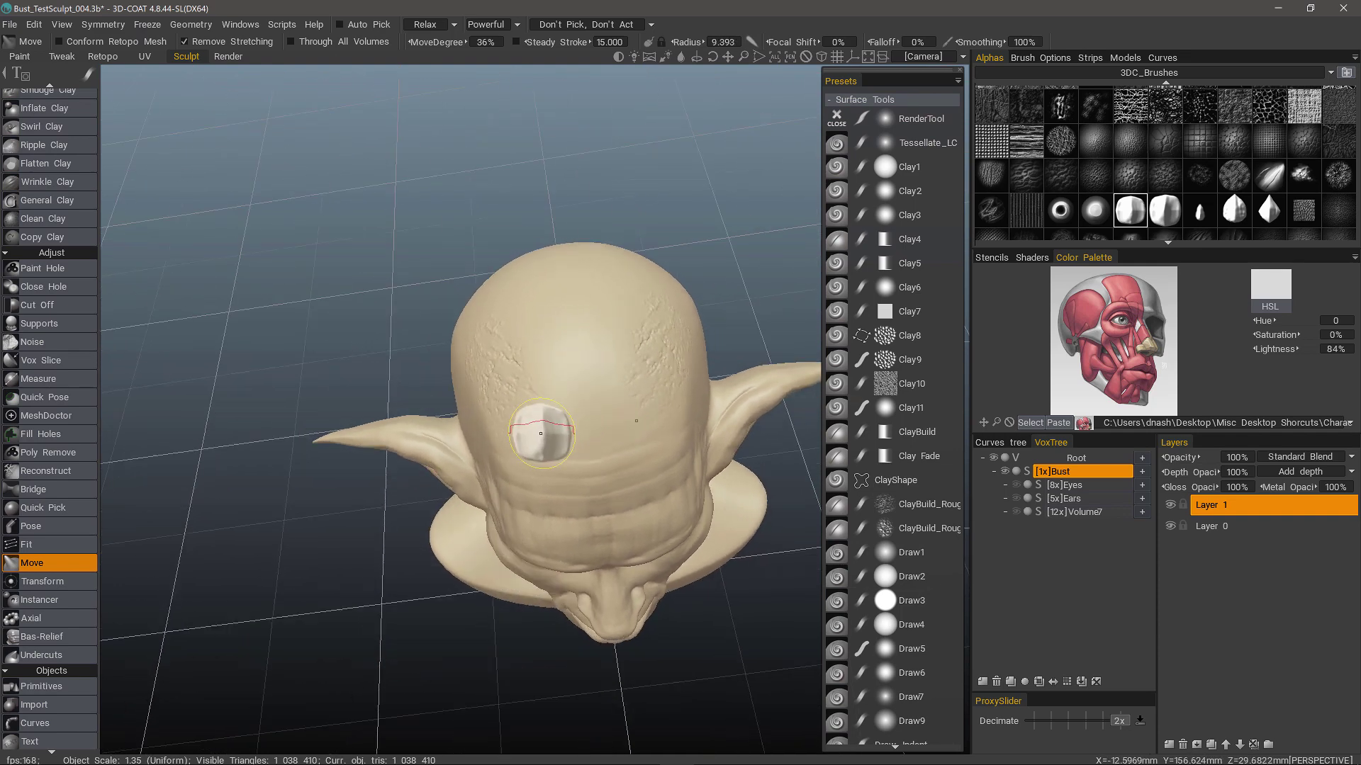
right_drag(562, 428, 546, 428)
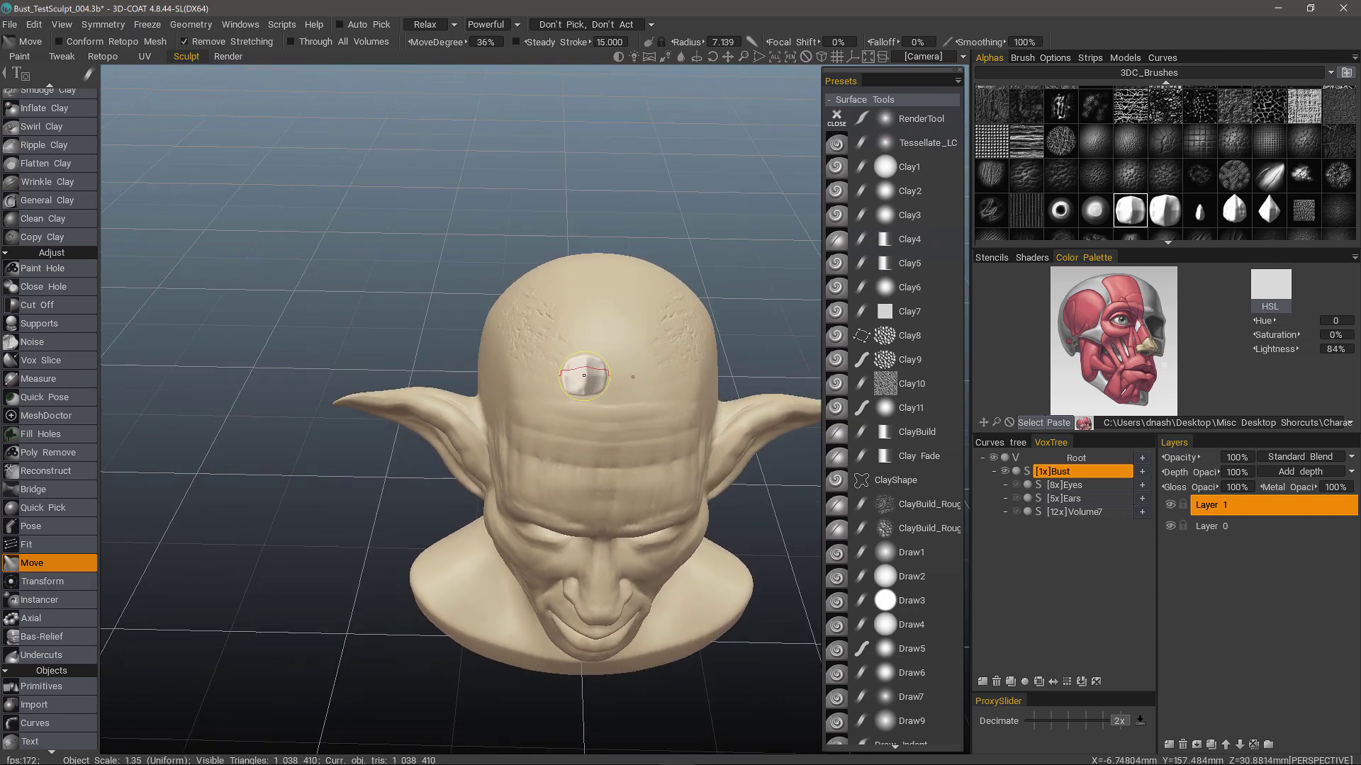
Try raising a mirrored pair of scale-like bumps on the upper forehead with a brush radius of about 5.9
drag(584, 374, 580, 377)
mouse_move(582, 376)
right_down()
mouse_move(605, 375)
mouse_move(578, 375)
right_up()
mouse_move(581, 375)
mouse_down()
mouse_move(582, 343)
mouse_move(584, 359)
mouse_up()
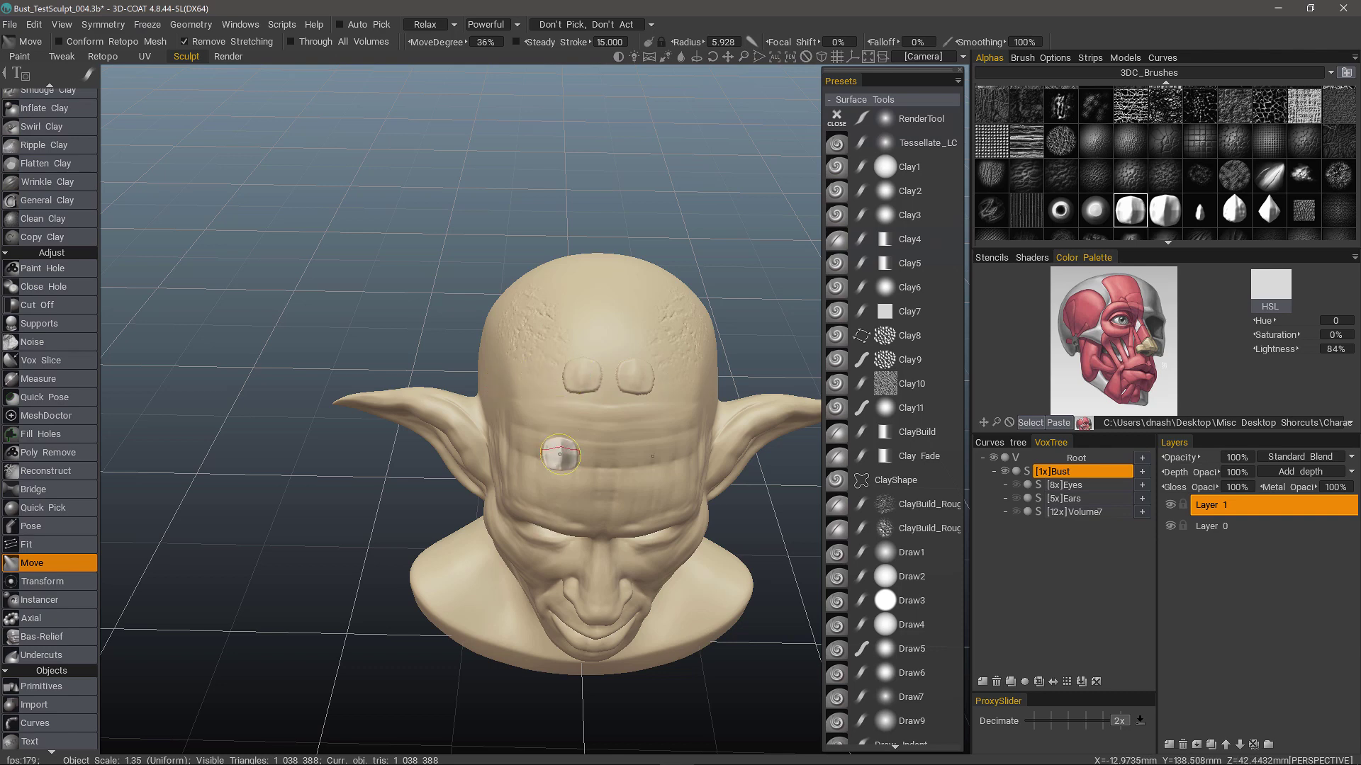
key(ctrl+z)
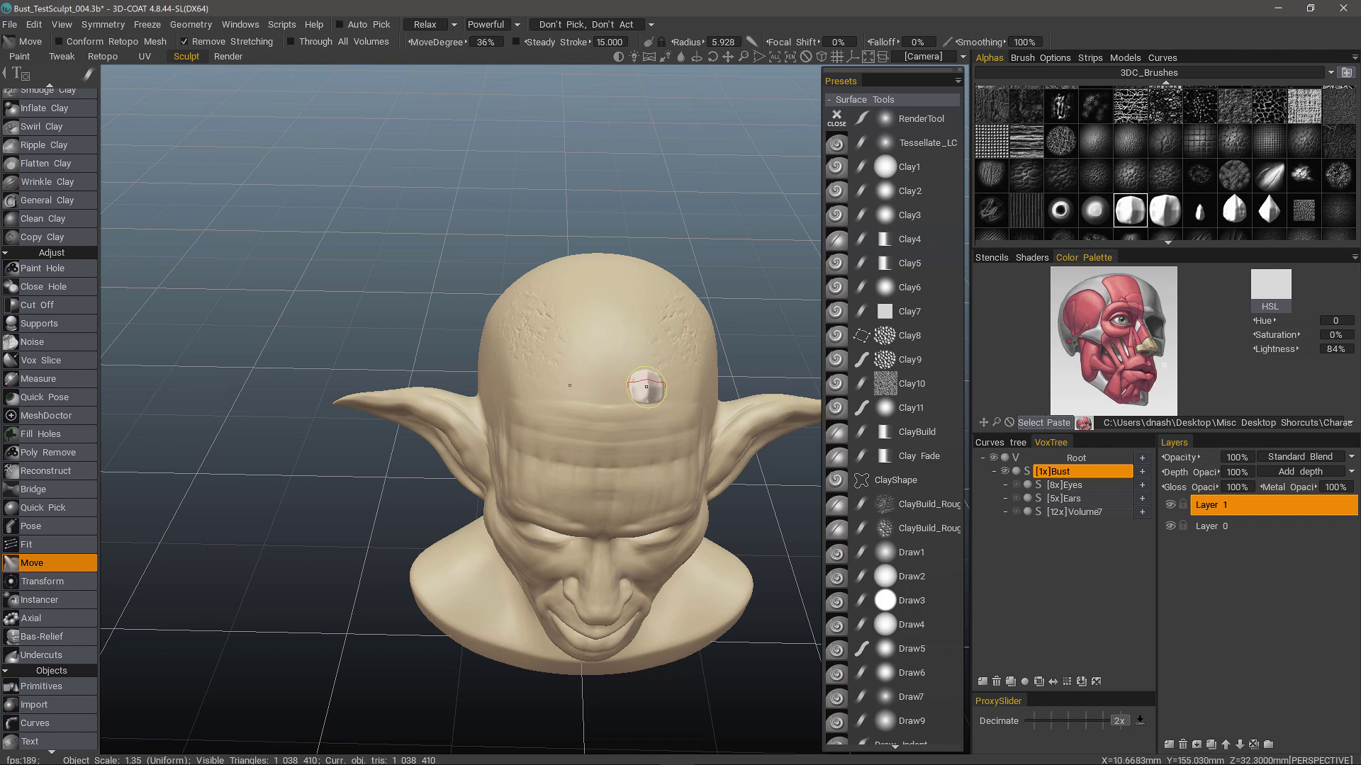
Set the secondary smoothing action to Extra Detail and try a stroke near the top of the head
click(441, 24)
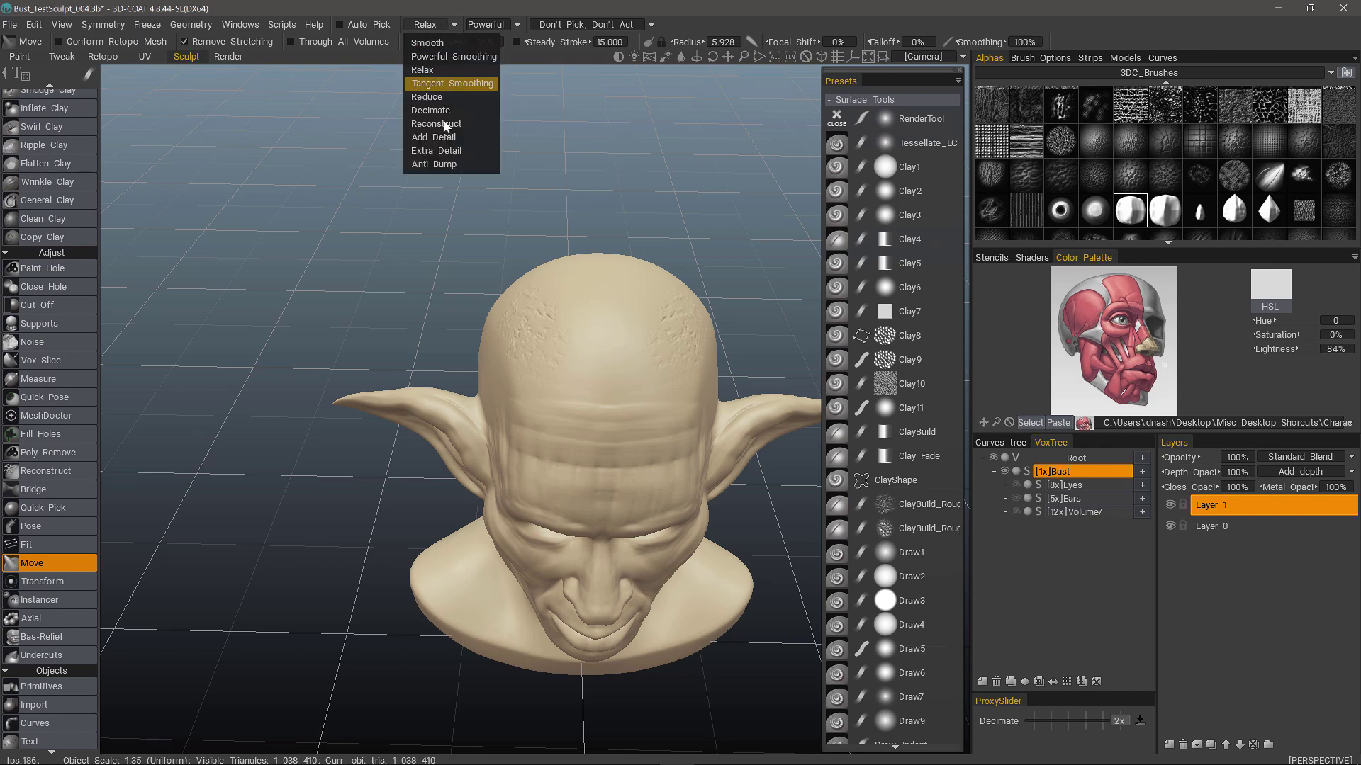
click(488, 24)
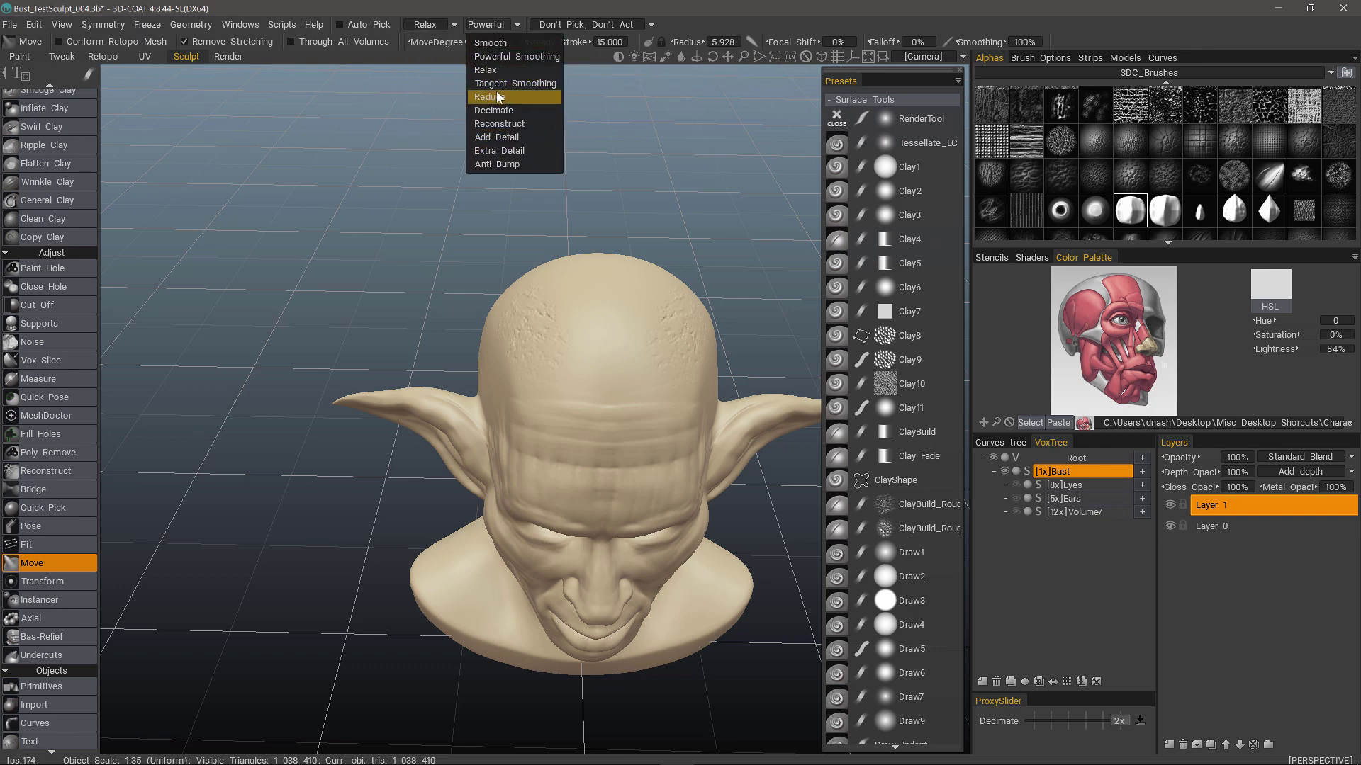
click(424, 50)
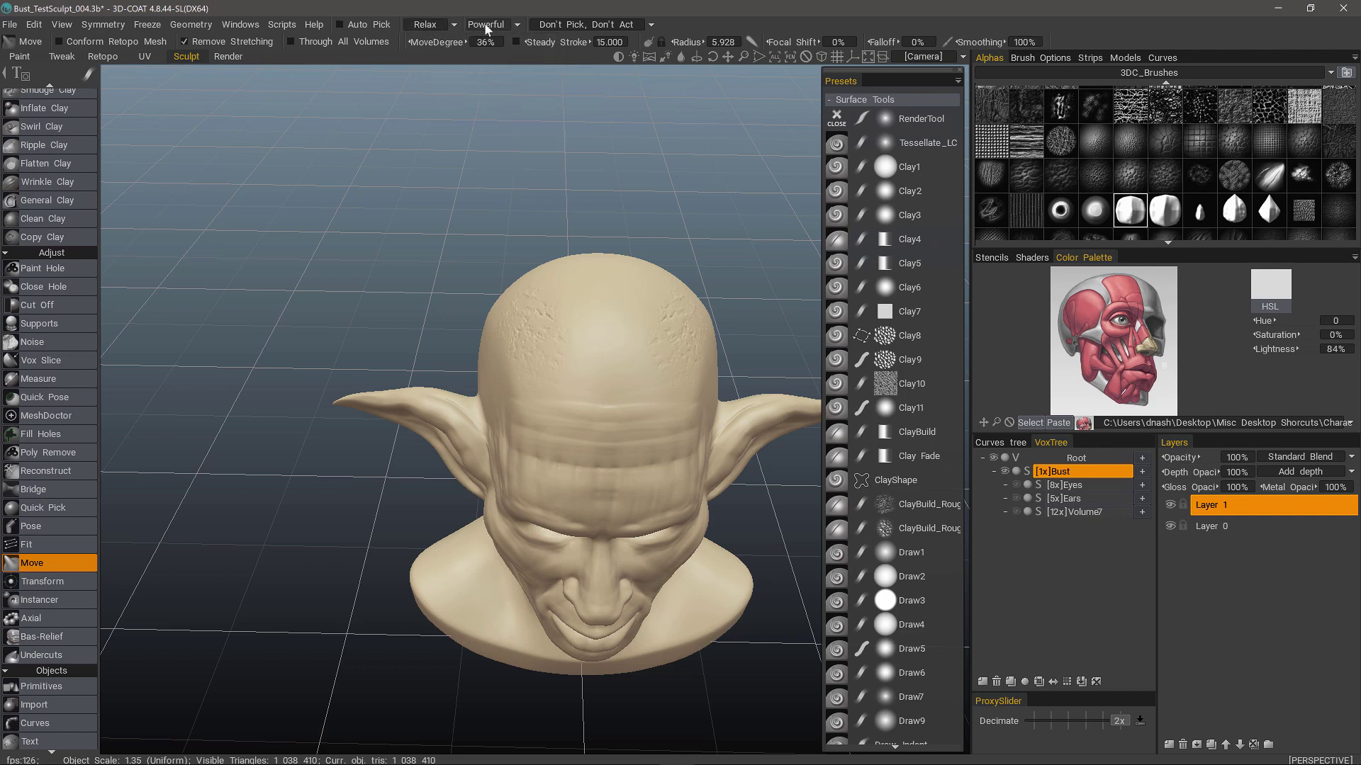
click(432, 24)
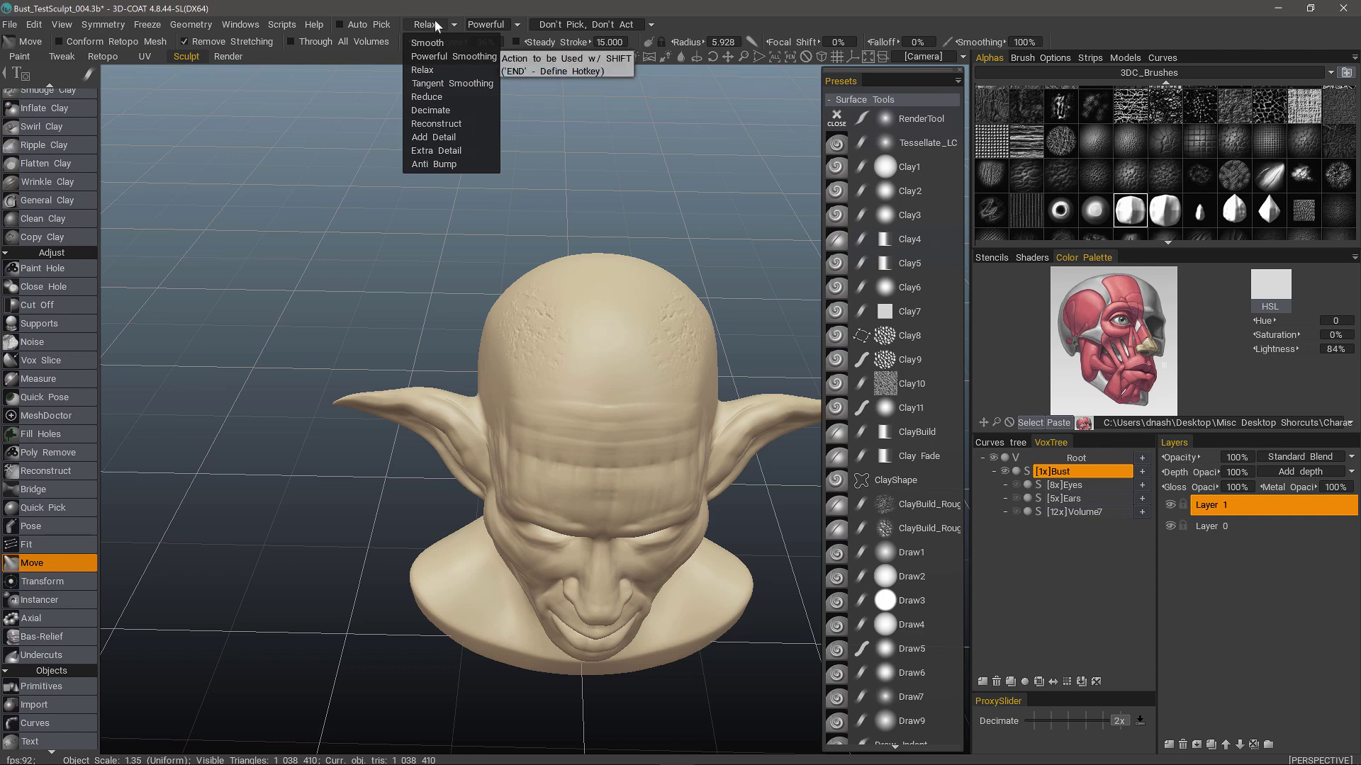
click(490, 24)
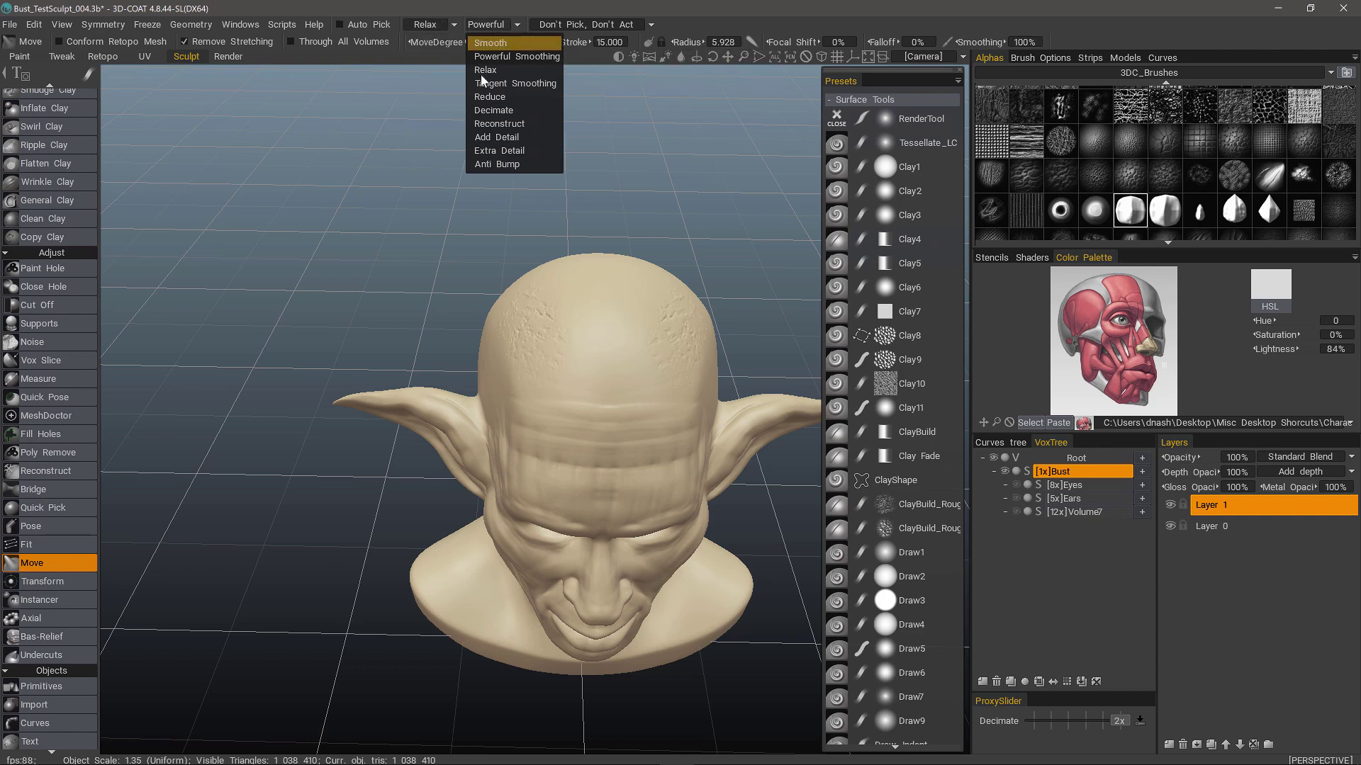
click(505, 151)
mouse_move(602, 332)
mouse_down()
mouse_move(567, 327)
mouse_move(574, 304)
mouse_up()
key(ctrl+z)
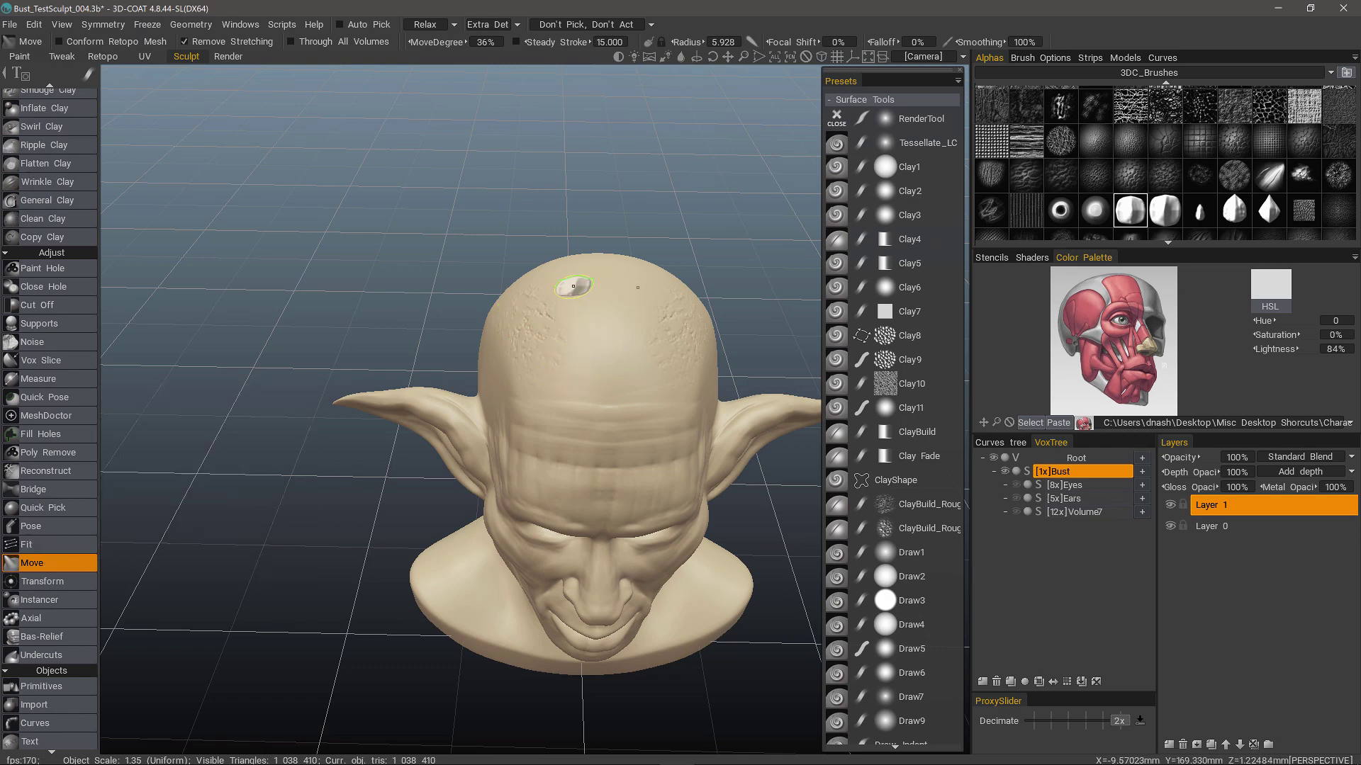
Display the mesh wireframe over the bust to reveal the polygon density of the forehead
drag(574, 306, 574, 386)
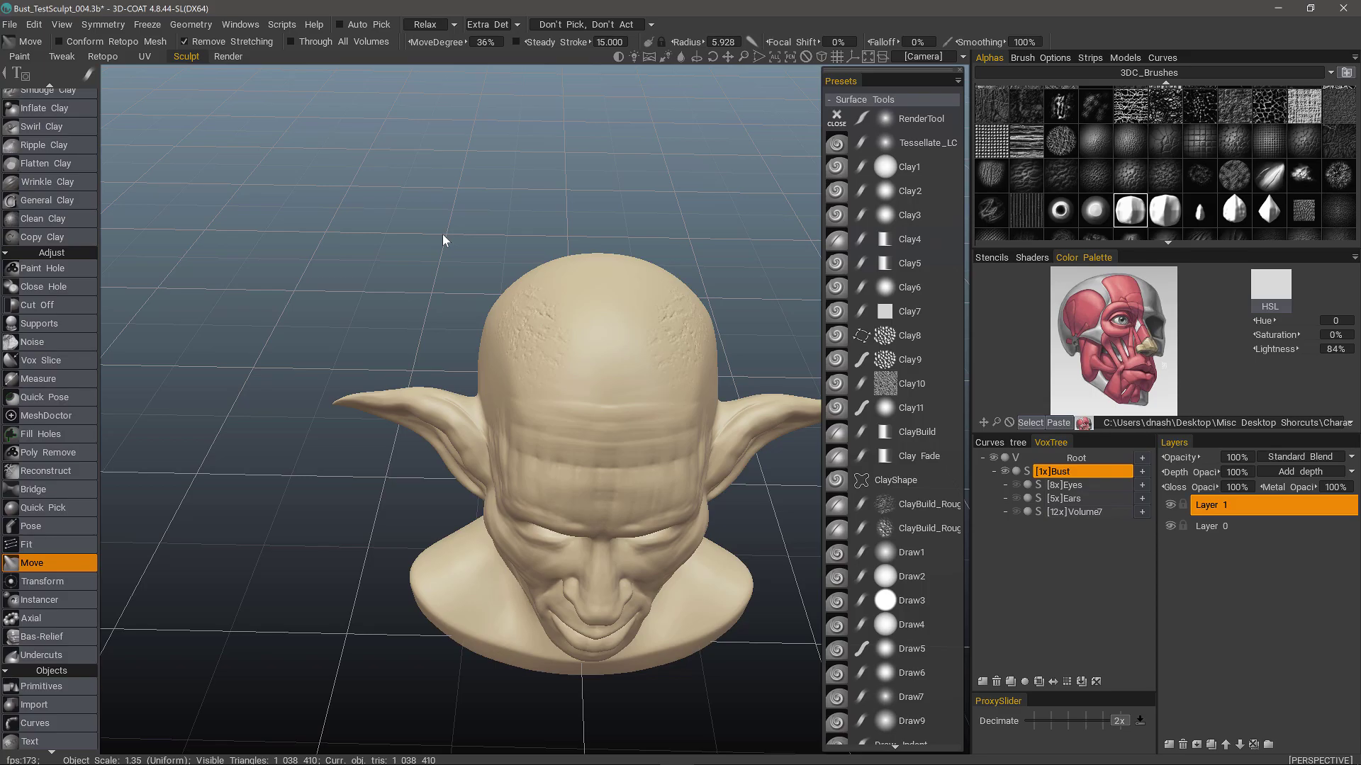
mouse_move(442, 234)
mouse_down()
mouse_move(429, 185)
mouse_move(396, 205)
mouse_move(434, 400)
mouse_up()
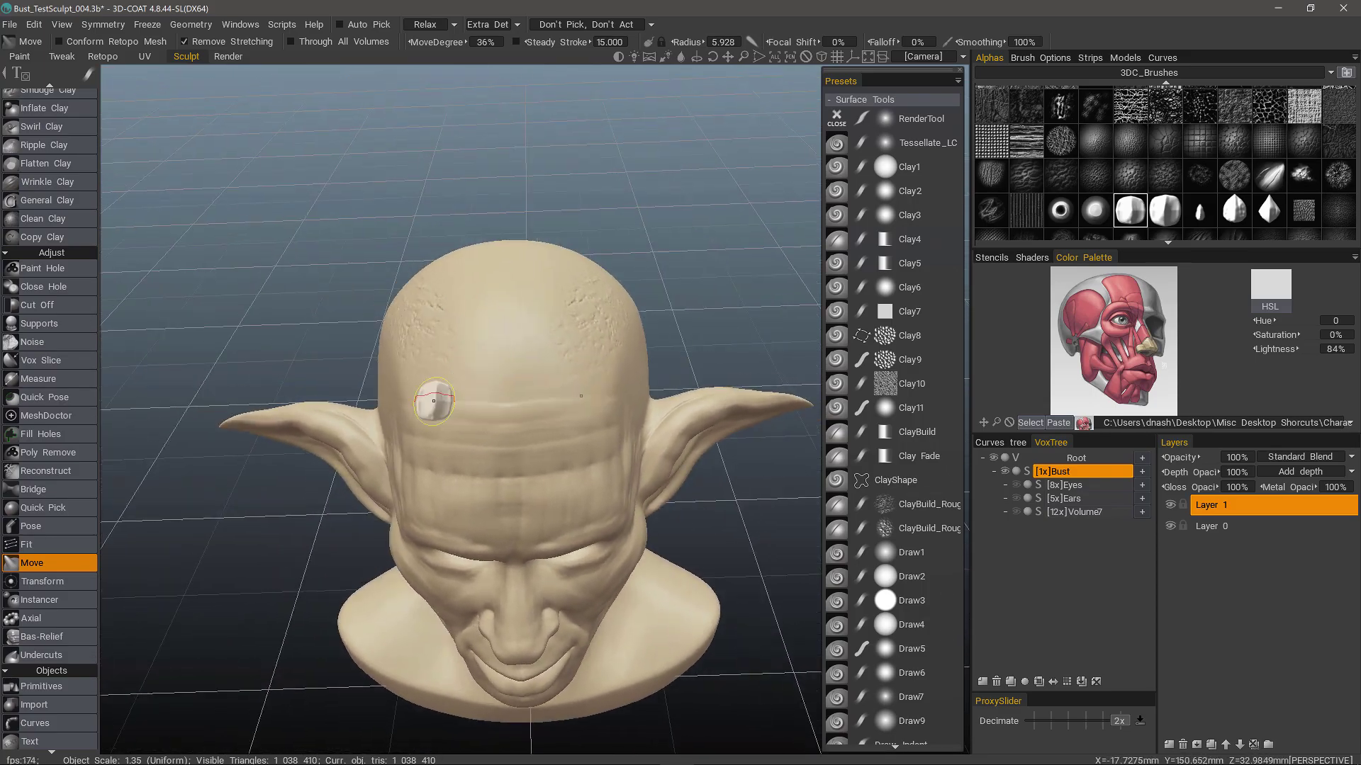
mouse_move(434, 401)
alt+right_down()
mouse_move(433, 428)
mouse_move(401, 444)
alt+right_up()
alt+middle_drag(401, 444, 368, 446)
alt+right_drag(367, 447, 351, 402)
key(w)
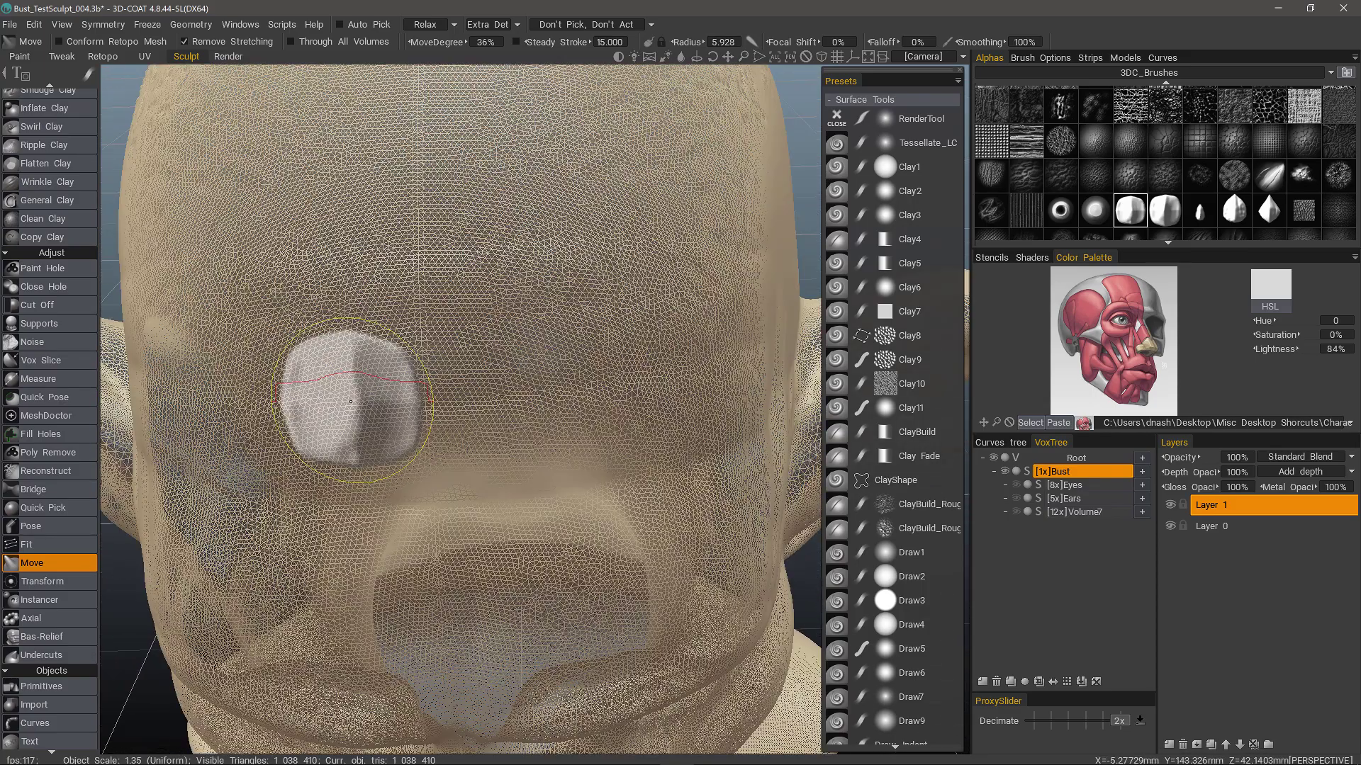
Reduce the brush radius to about 1.8 and refine the mesh across the middle of the forehead with Extra Detail strokes
scroll(350, 401, down, 8)
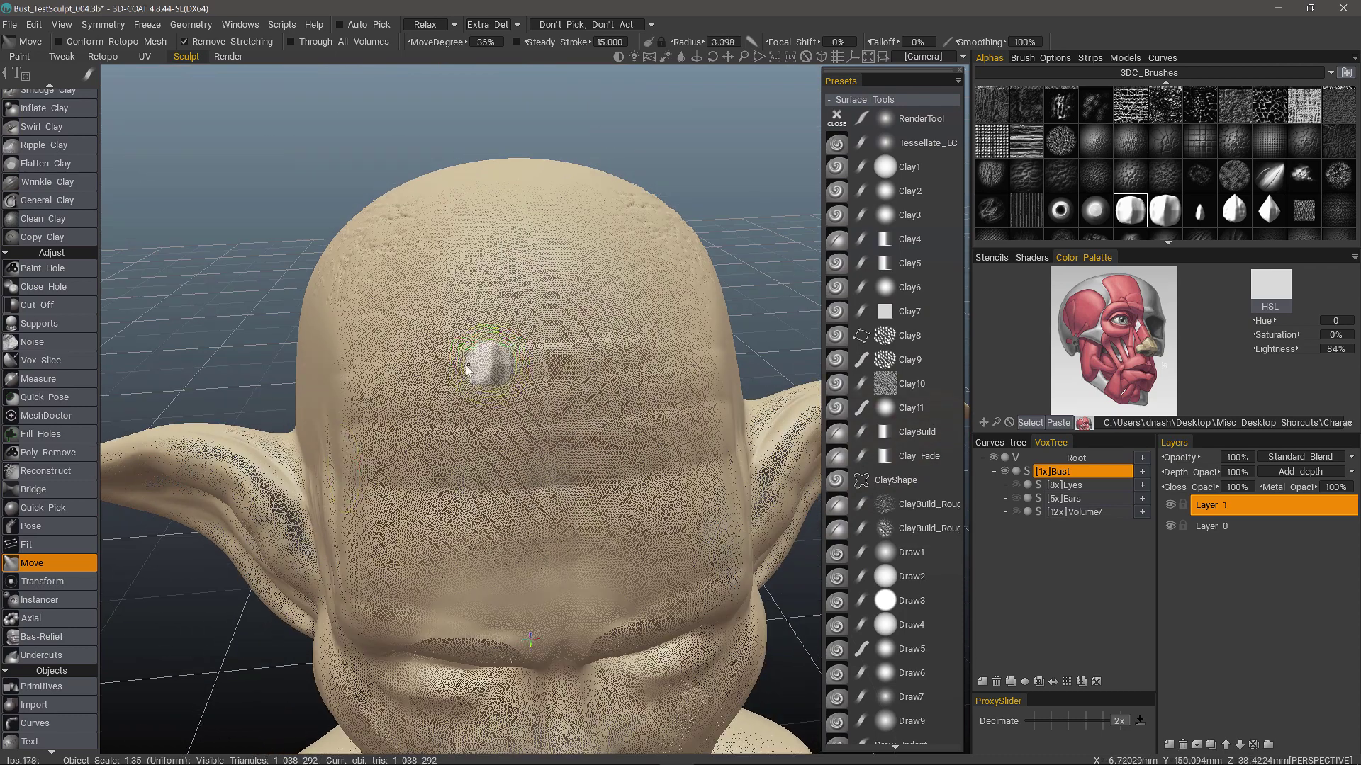
right_drag(467, 367, 464, 367)
drag(504, 317, 514, 391)
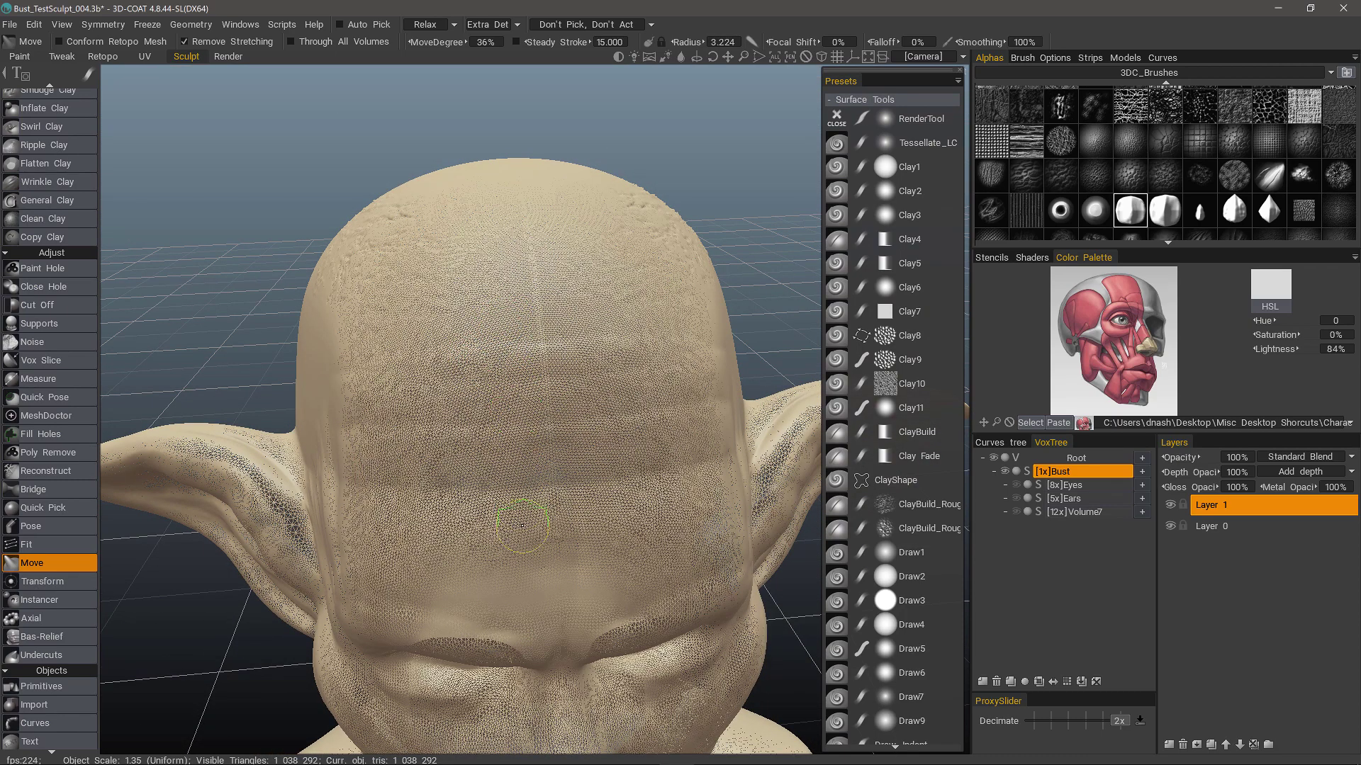
right_drag(514, 444, 492, 444)
ctrl+shift+drag(525, 355, 515, 536)
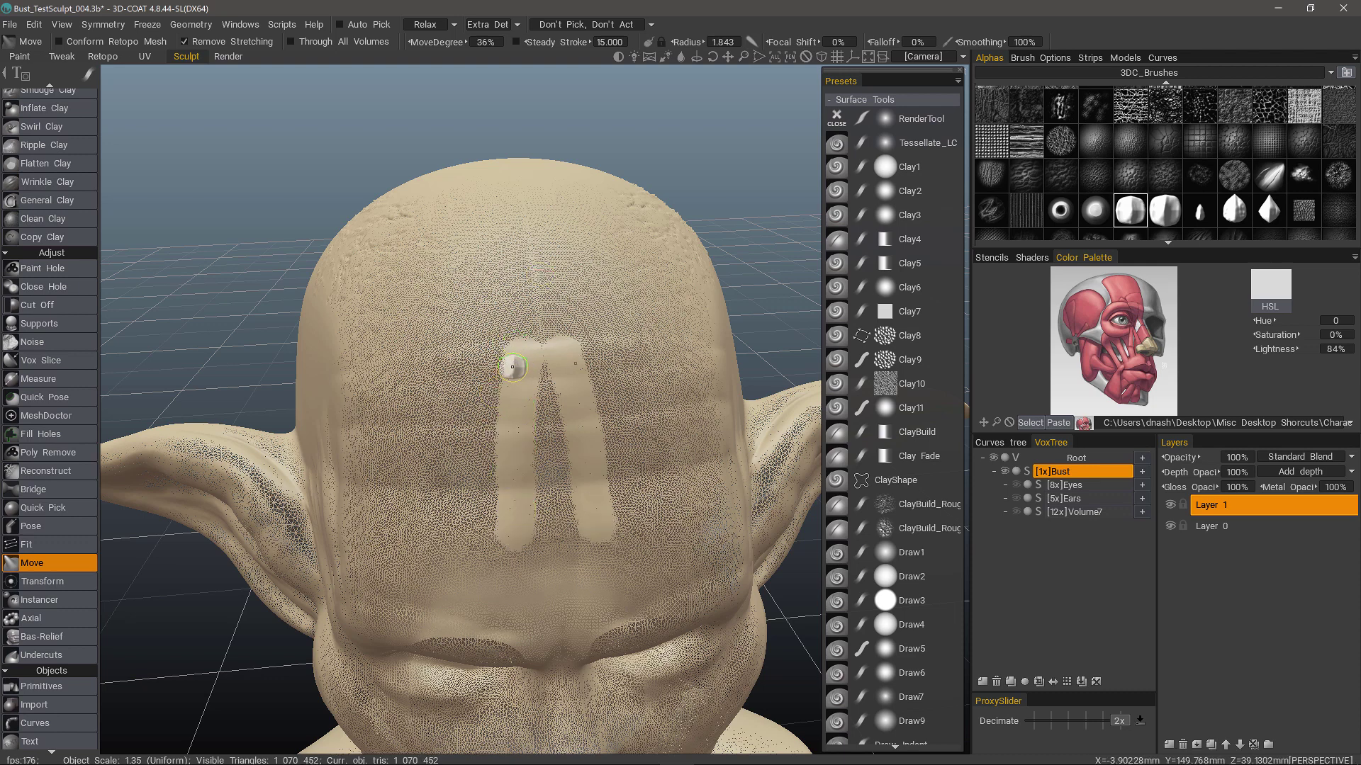
mouse_move(501, 368)
mouse_down()
mouse_move(489, 541)
mouse_move(536, 439)
mouse_move(528, 502)
mouse_up()
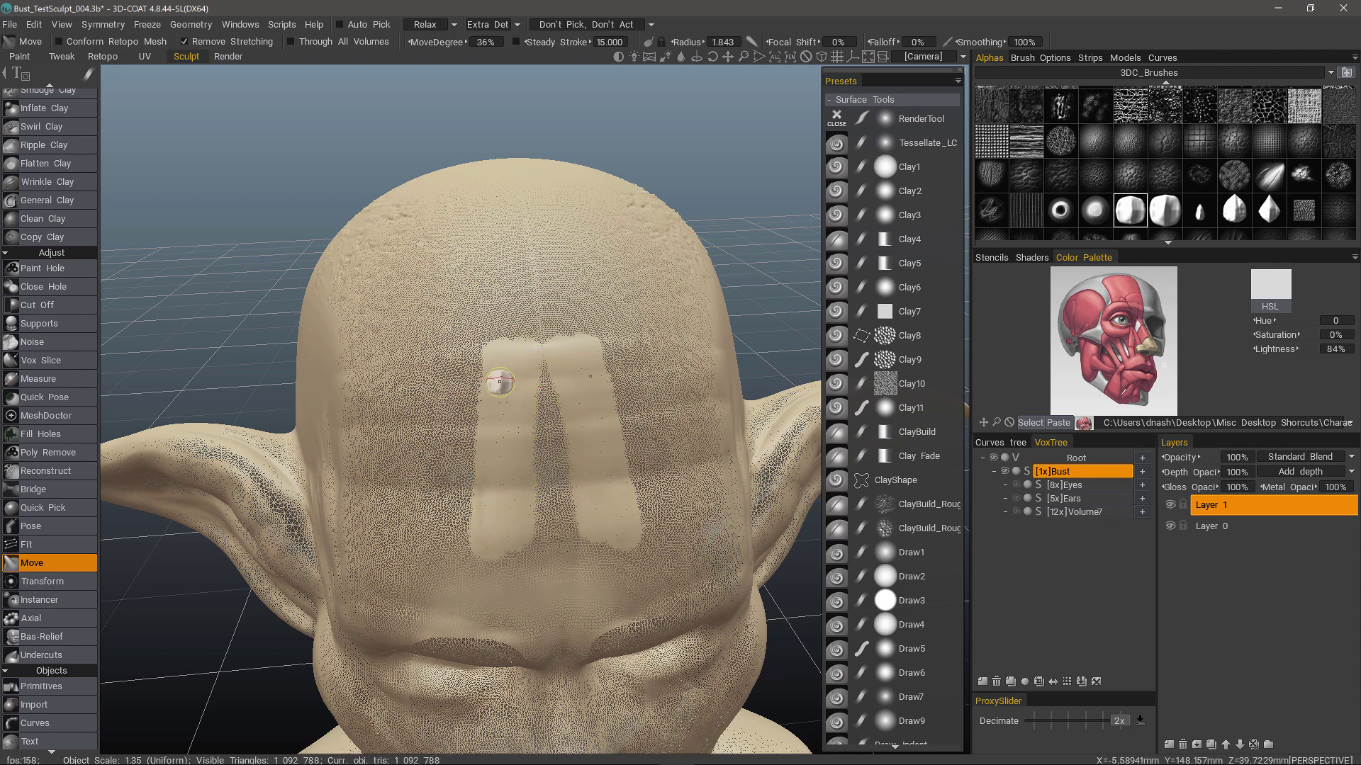
mouse_move(537, 370)
ctrl+shift+mouse_down()
mouse_move(553, 509)
mouse_move(524, 542)
mouse_move(471, 463)
mouse_move(469, 363)
mouse_move(496, 322)
mouse_move(528, 332)
ctrl+shift+mouse_up()
mouse_move(544, 518)
mouse_down()
mouse_move(503, 567)
mouse_move(453, 489)
mouse_move(457, 331)
mouse_move(543, 323)
mouse_move(445, 323)
mouse_move(428, 460)
mouse_move(439, 549)
mouse_move(535, 557)
mouse_up()
drag(445, 352, 426, 496)
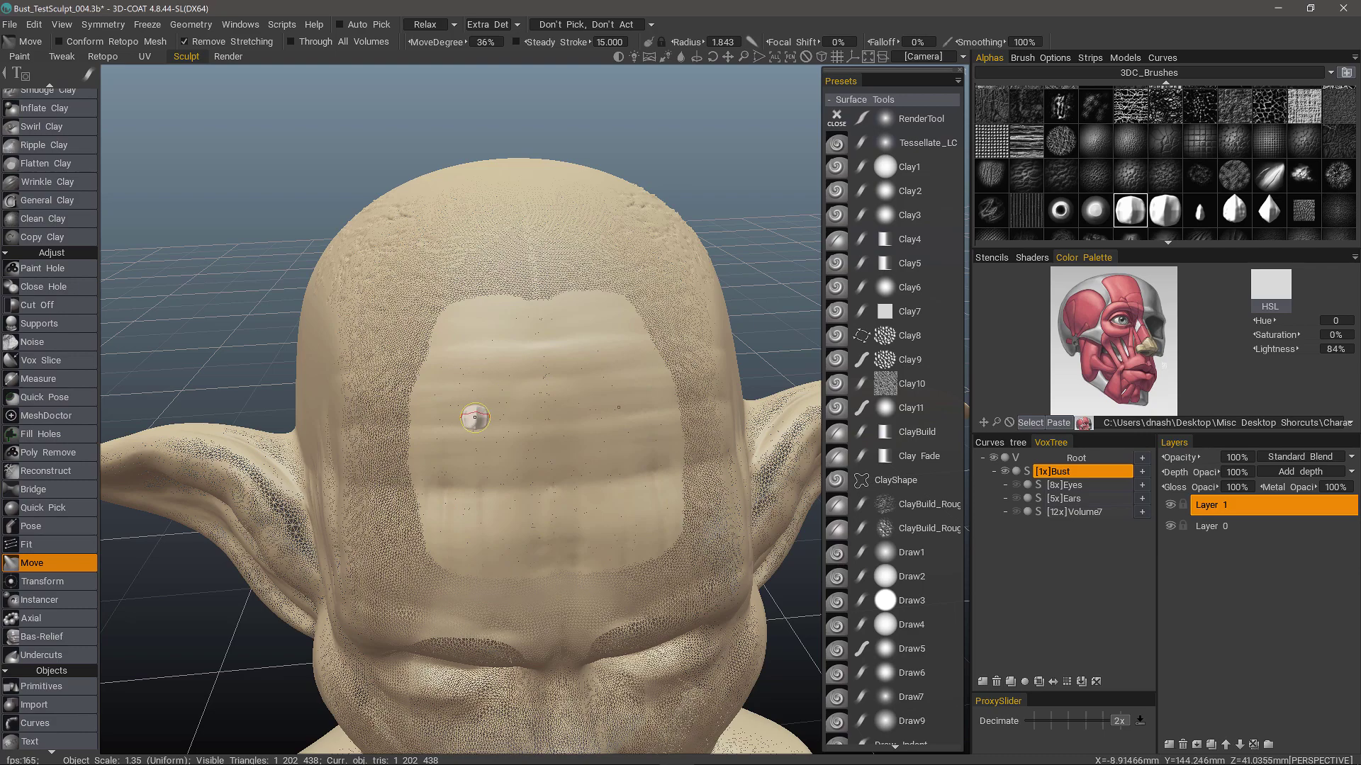
Set the brush radius to about 4.2 and falloff to 23%, and raise a mirrored pair of scales low on the refined forehead
right_drag(477, 416, 493, 414)
alt+drag(504, 389, 507, 423)
alt+right_drag(507, 423, 508, 417)
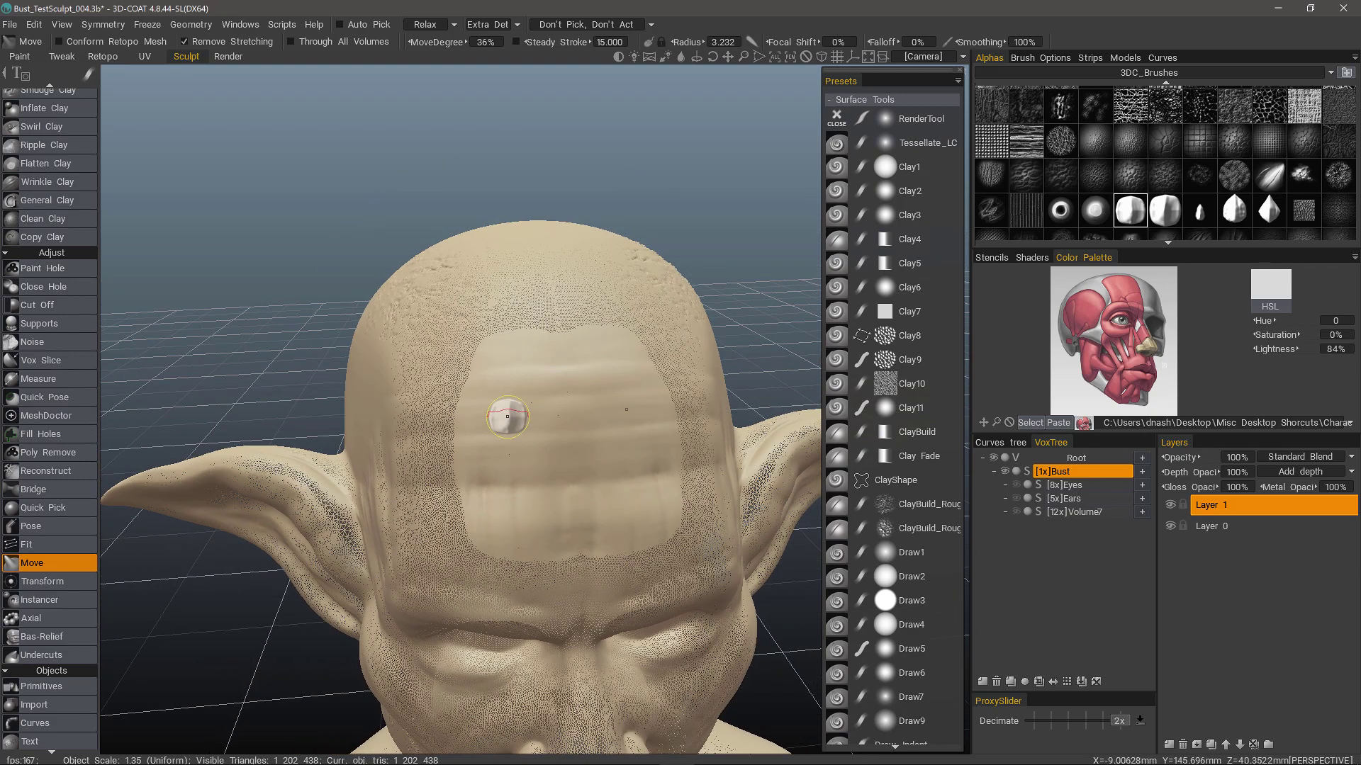
right_drag(515, 468, 521, 469)
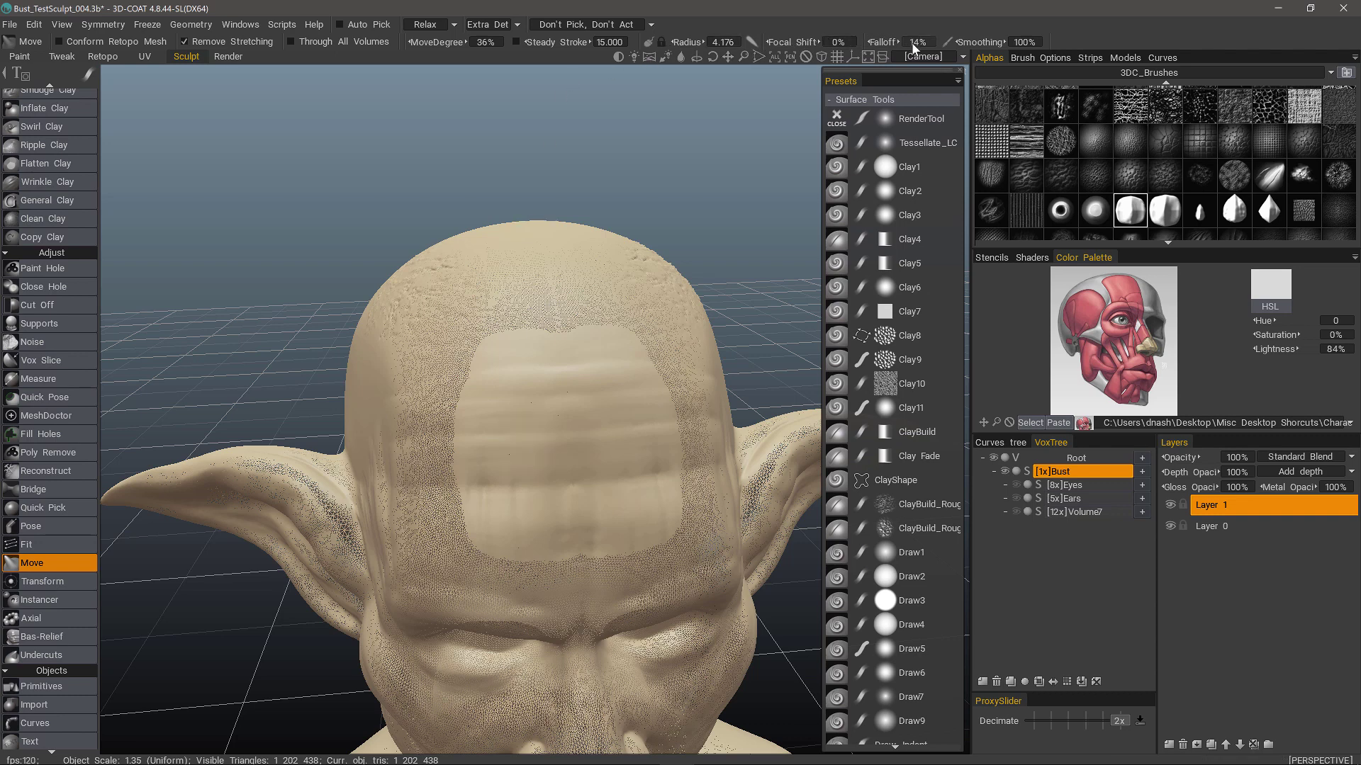
mouse_move(86, 77)
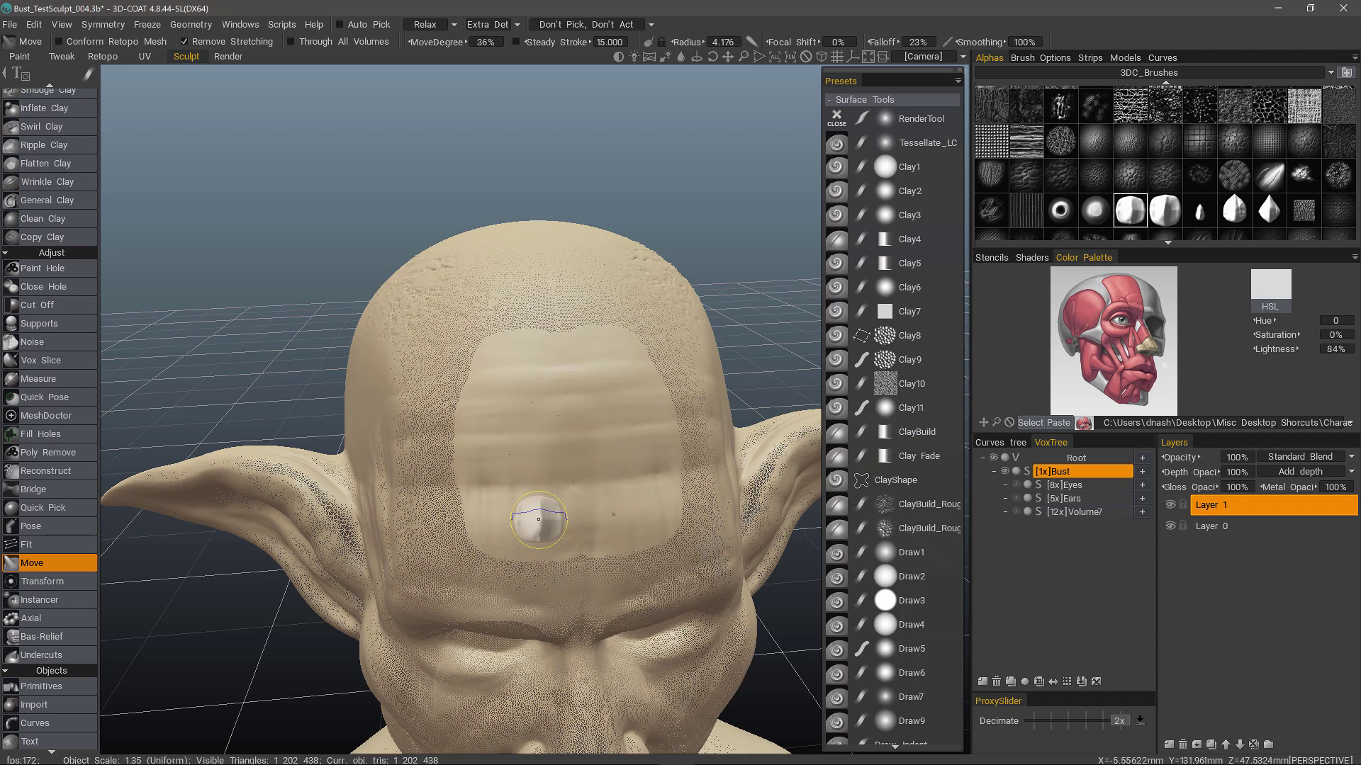
mouse_move(541, 519)
ctrl+mouse_down()
mouse_move(561, 520)
mouse_move(521, 517)
mouse_move(559, 523)
ctrl+mouse_up()
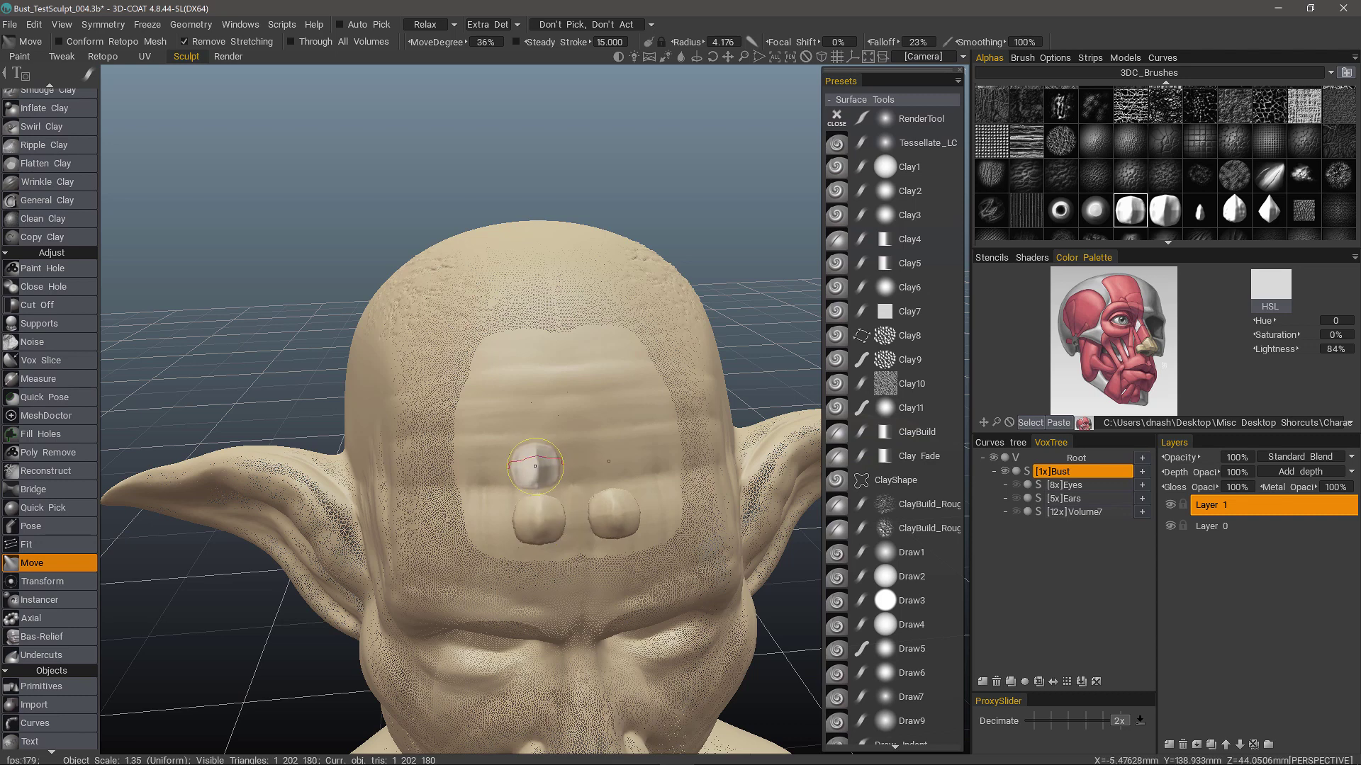
Stack three more mirrored pairs of scales up the forehead, lowering the move degree to 26% and shrinking the topmost pair's radius to about 3.3
drag(539, 468, 511, 460)
right_drag(540, 416, 538, 429)
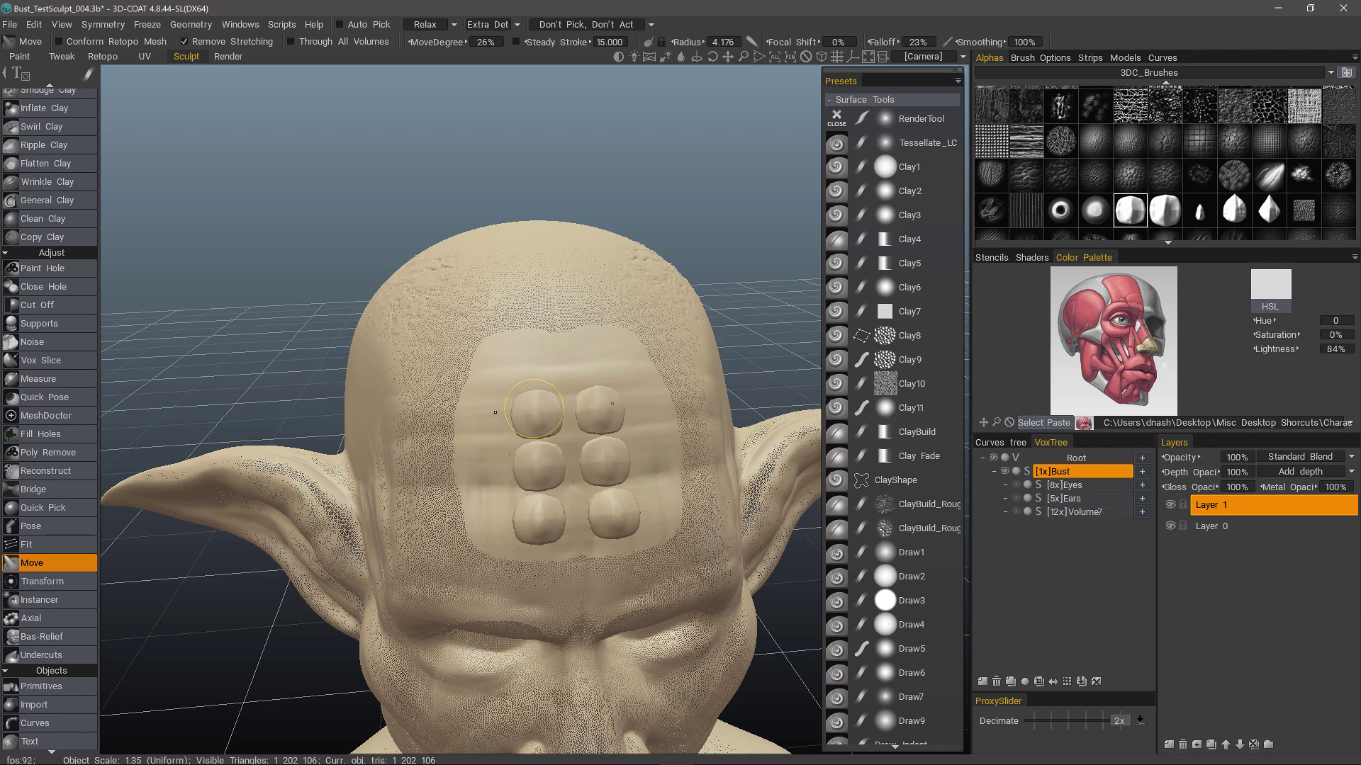
right_drag(494, 412, 486, 411)
key(ctrl+z)
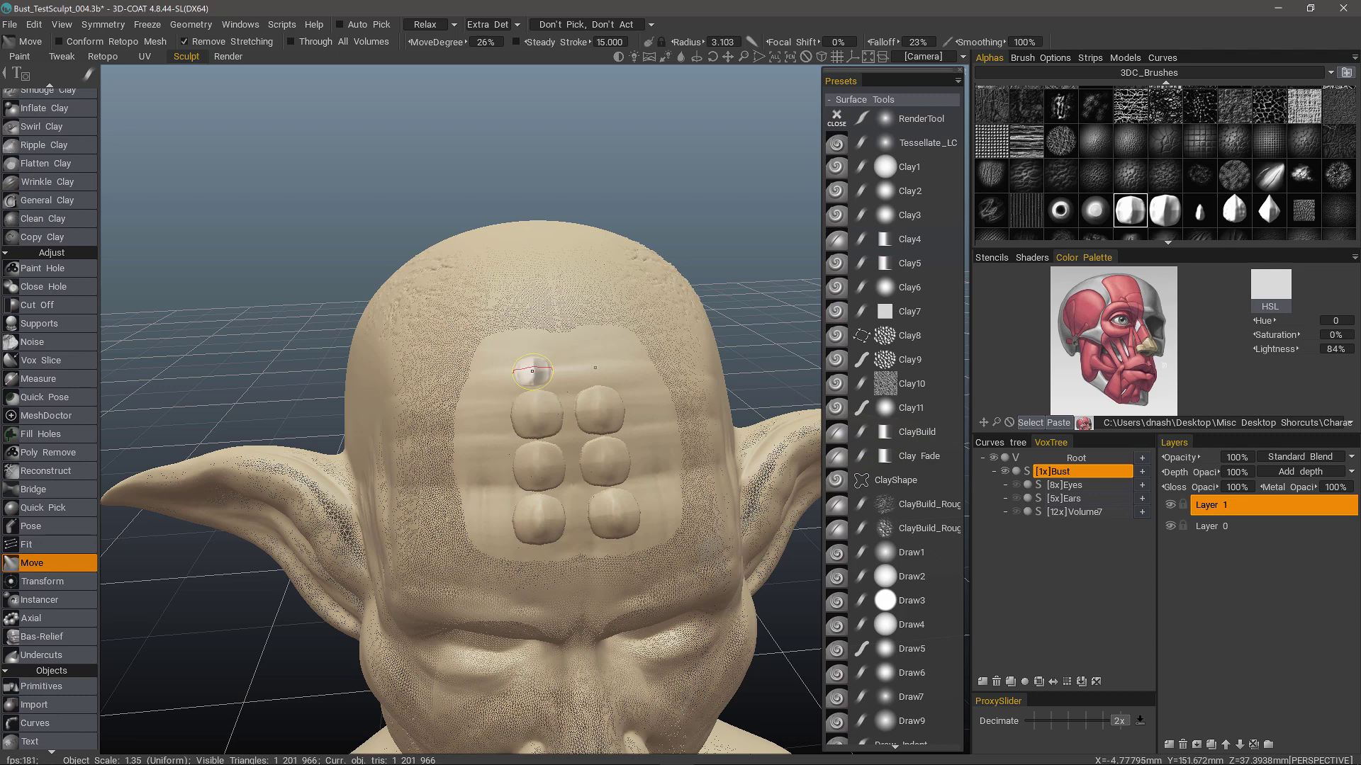
scroll(534, 366, up, 1)
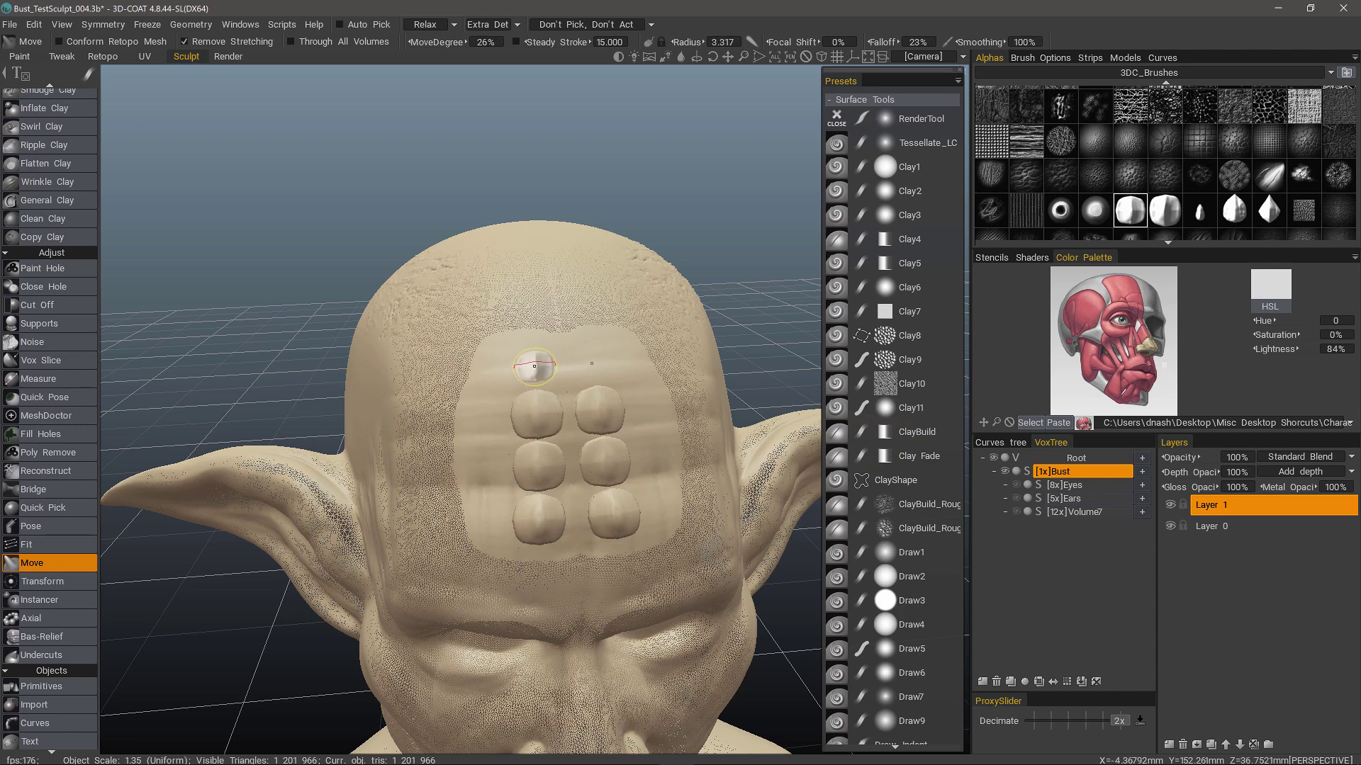
mouse_move(536, 369)
mouse_down()
mouse_move(552, 369)
mouse_move(509, 367)
mouse_up()
Set the primary smoothing action to Tangent Smoothing
mouse_move(541, 267)
alt+mouse_down()
mouse_move(516, 432)
mouse_move(508, 382)
mouse_move(614, 149)
mouse_move(591, 152)
mouse_move(486, 33)
mouse_move(442, 30)
alt+mouse_up()
alt+middle_drag(602, 393, 541, 397)
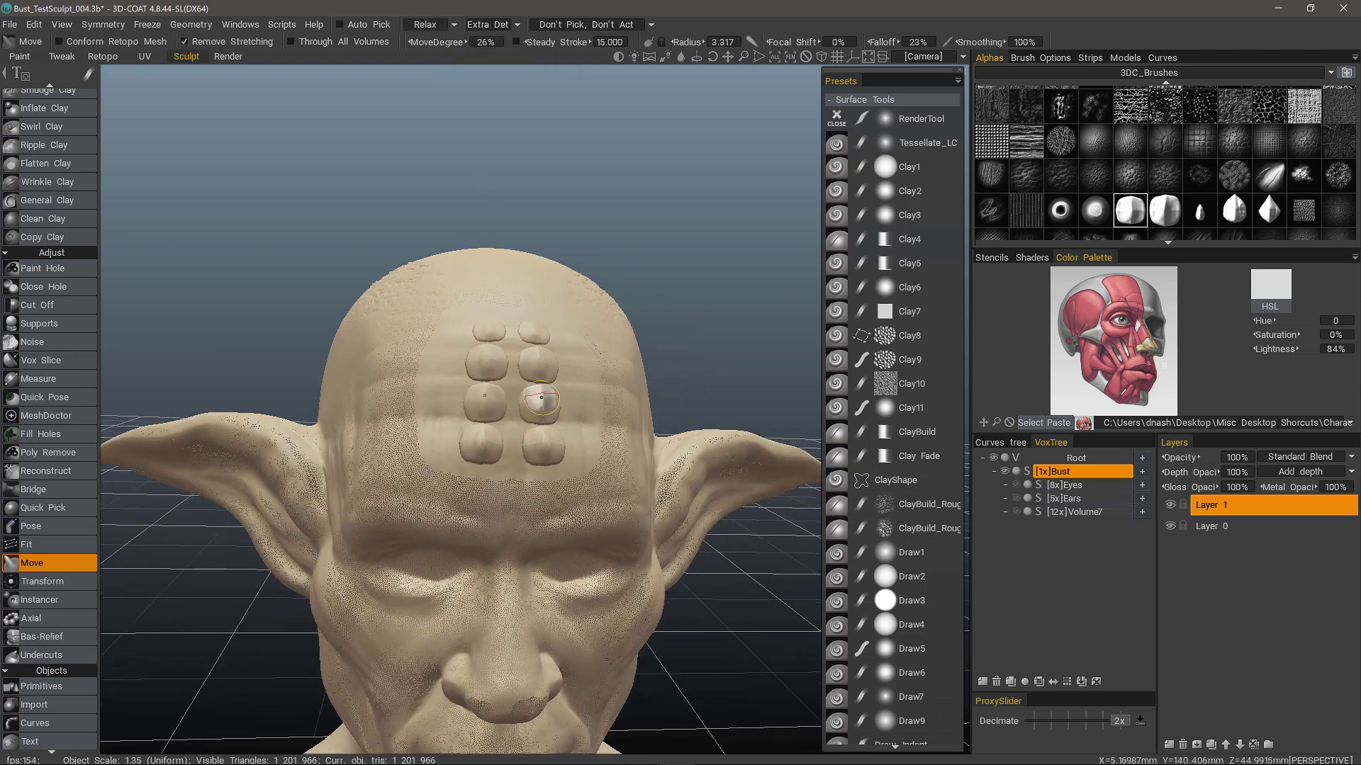
alt+drag(541, 398, 553, 340)
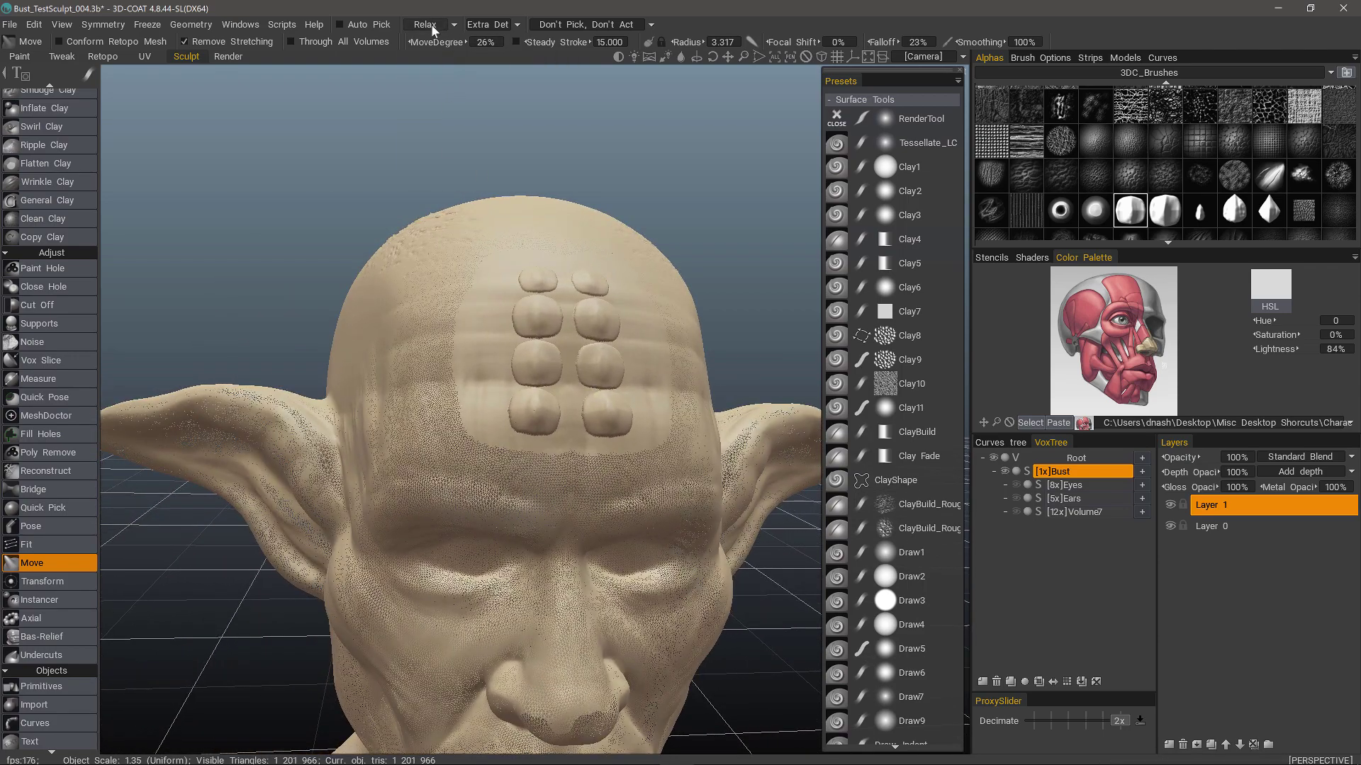
click(431, 25)
click(445, 87)
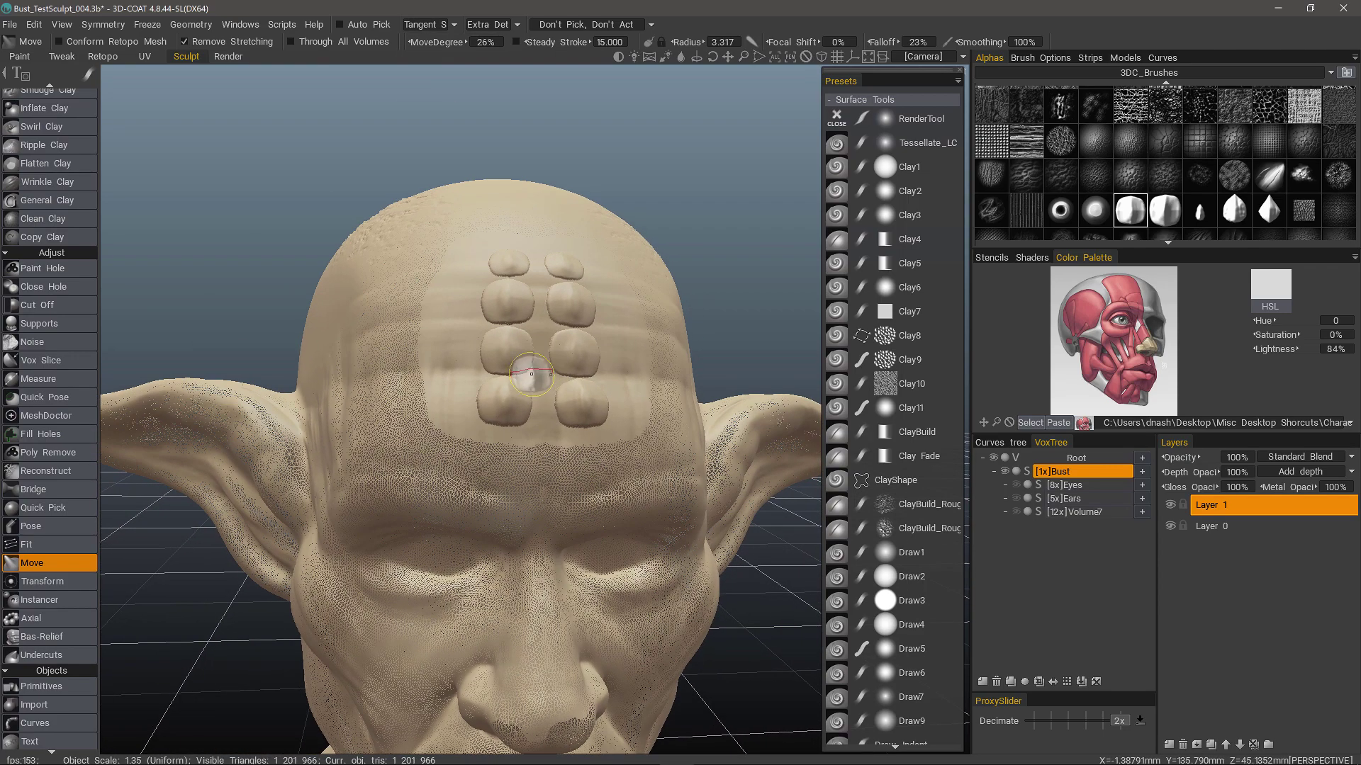
Reduce the brush radius to about 1.8 and smooth the edges and gaps between the forehead scales
right_drag(527, 365, 507, 347)
alt+middle_drag(617, 368, 532, 349)
alt+right_drag(532, 349, 431, 335)
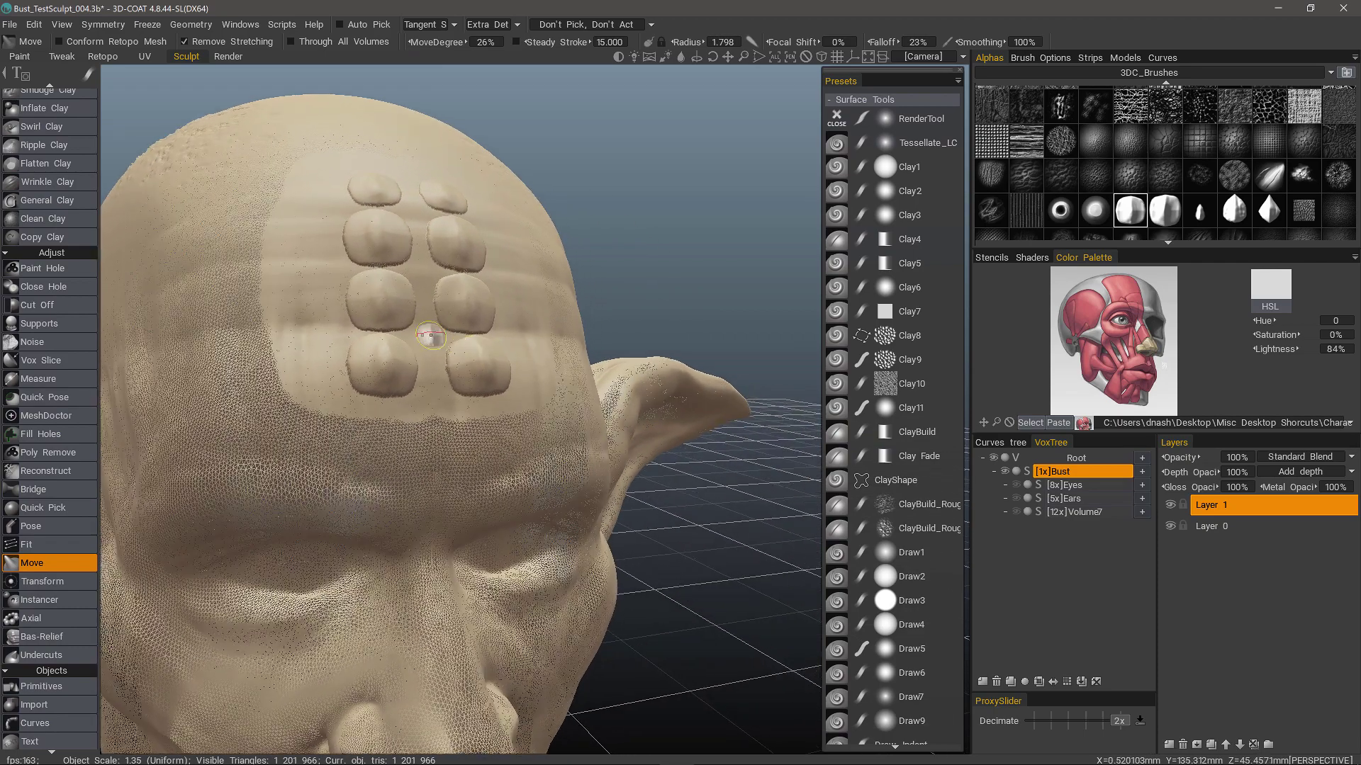
mouse_move(431, 335)
alt+mouse_down()
mouse_move(464, 335)
mouse_move(395, 321)
mouse_move(391, 279)
alt+mouse_up()
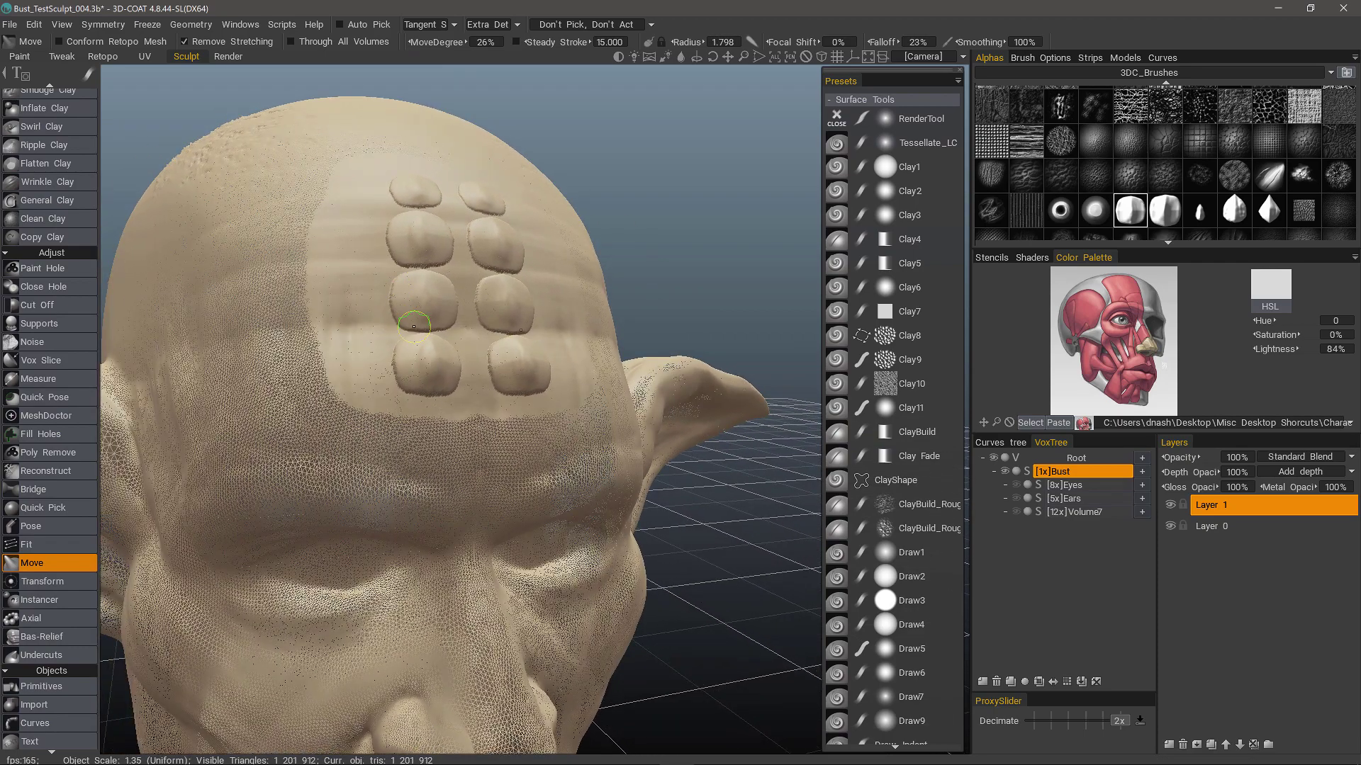
mouse_move(414, 326)
mouse_down()
mouse_move(450, 325)
mouse_move(454, 397)
mouse_up()
mouse_move(488, 336)
mouse_down()
mouse_move(492, 349)
mouse_move(465, 224)
mouse_up()
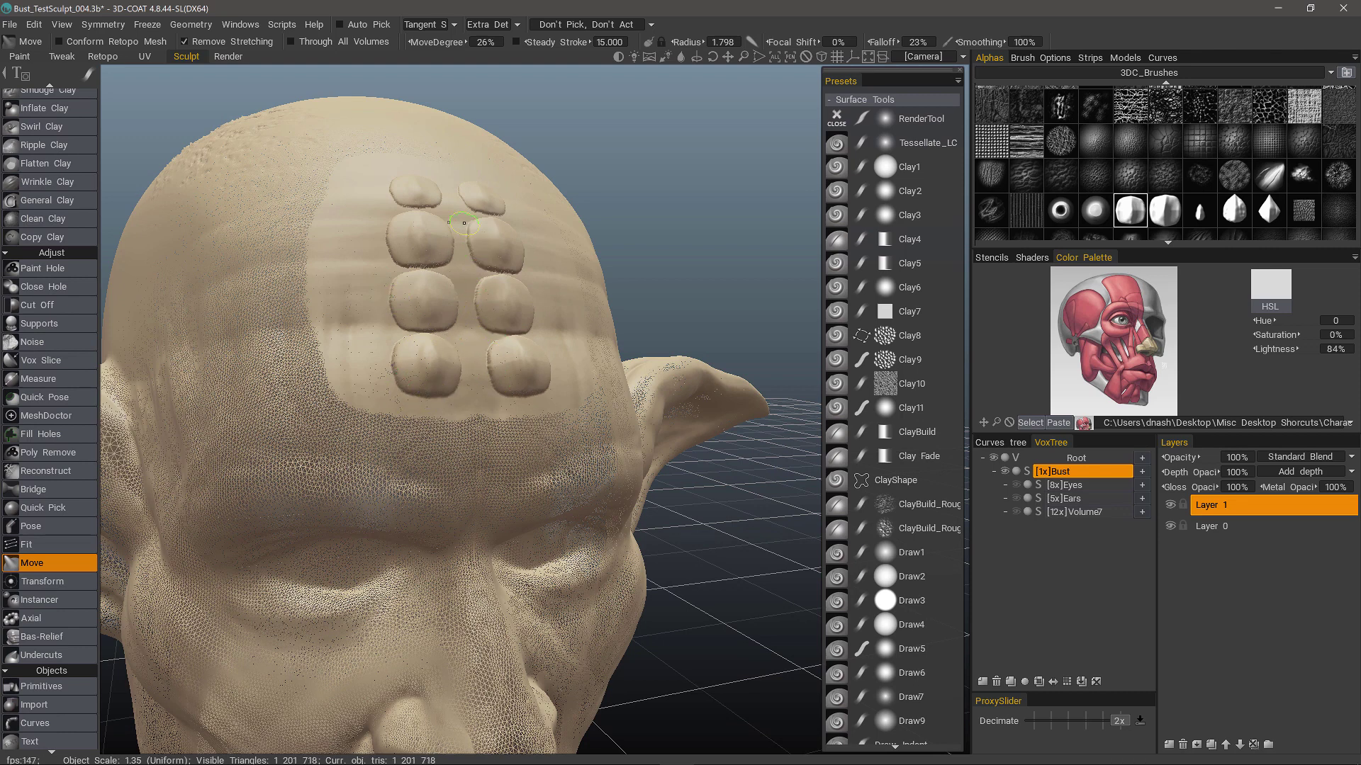
drag(408, 265, 396, 222)
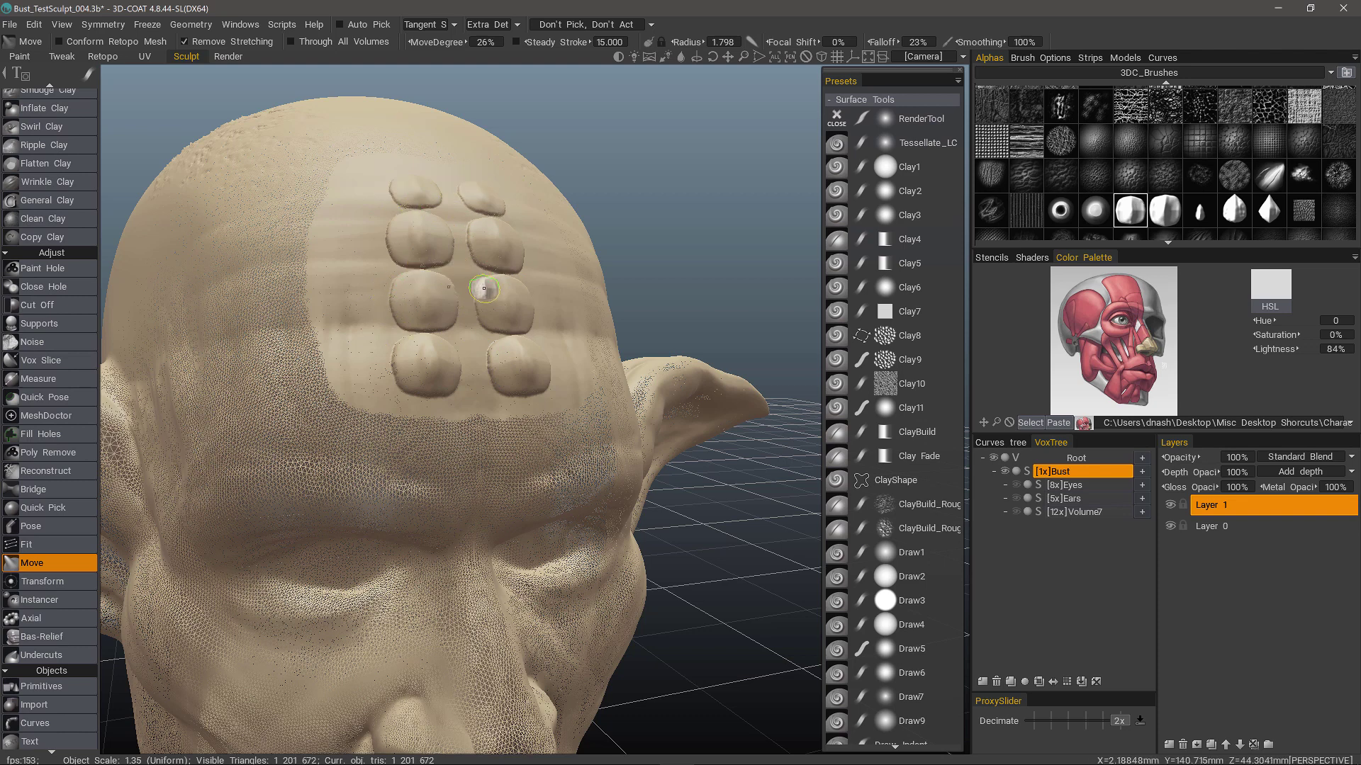
Set the primary smoothing action back to Relax and hide the wireframe on the bust
click(432, 25)
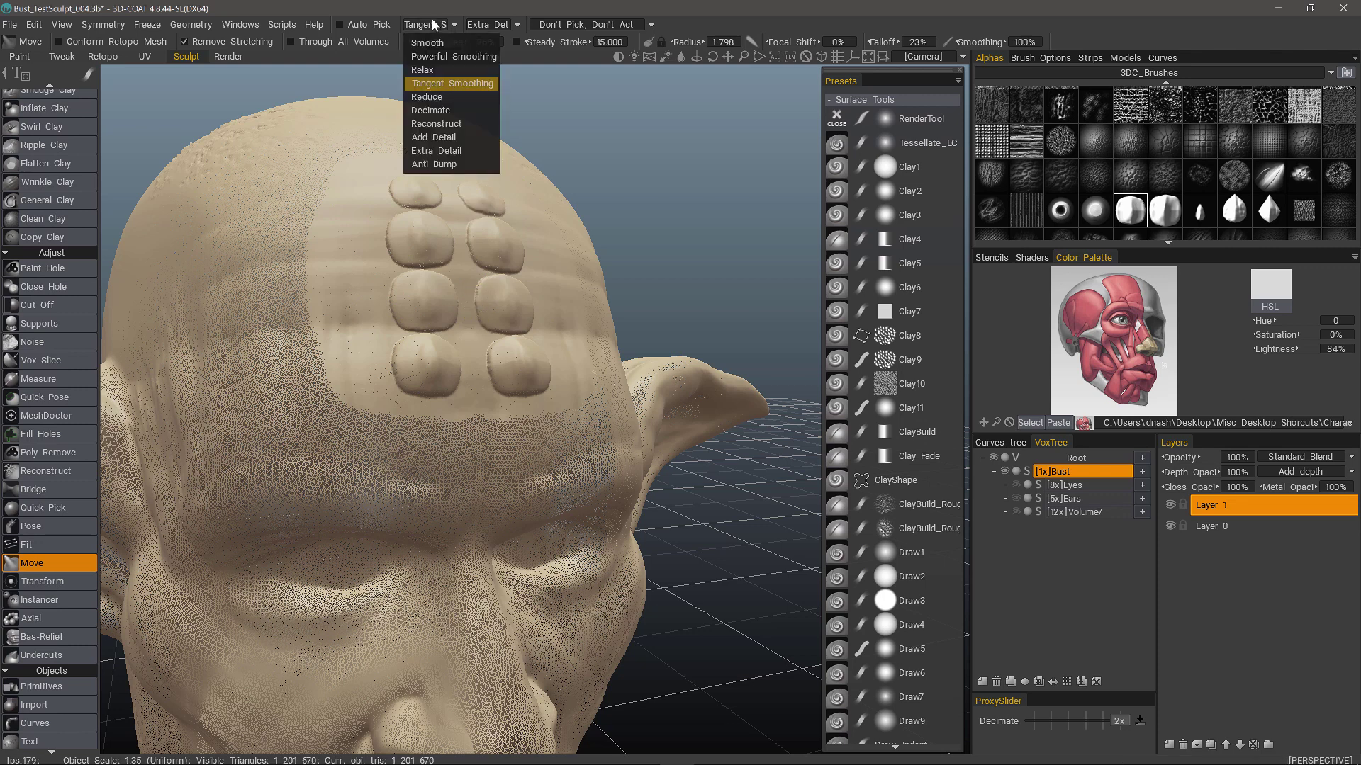
click(440, 70)
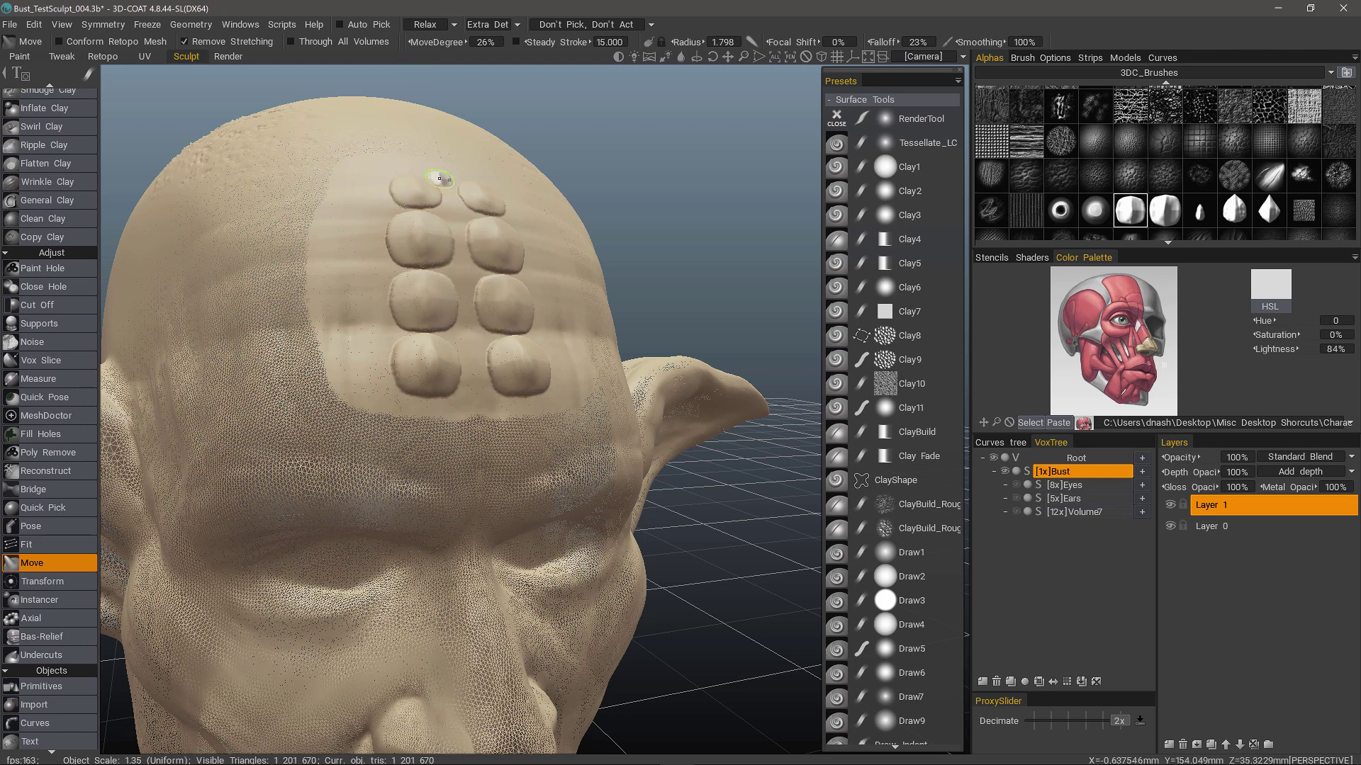
alt+right_drag(476, 137, 383, 659)
alt+middle_drag(382, 659, 460, 445)
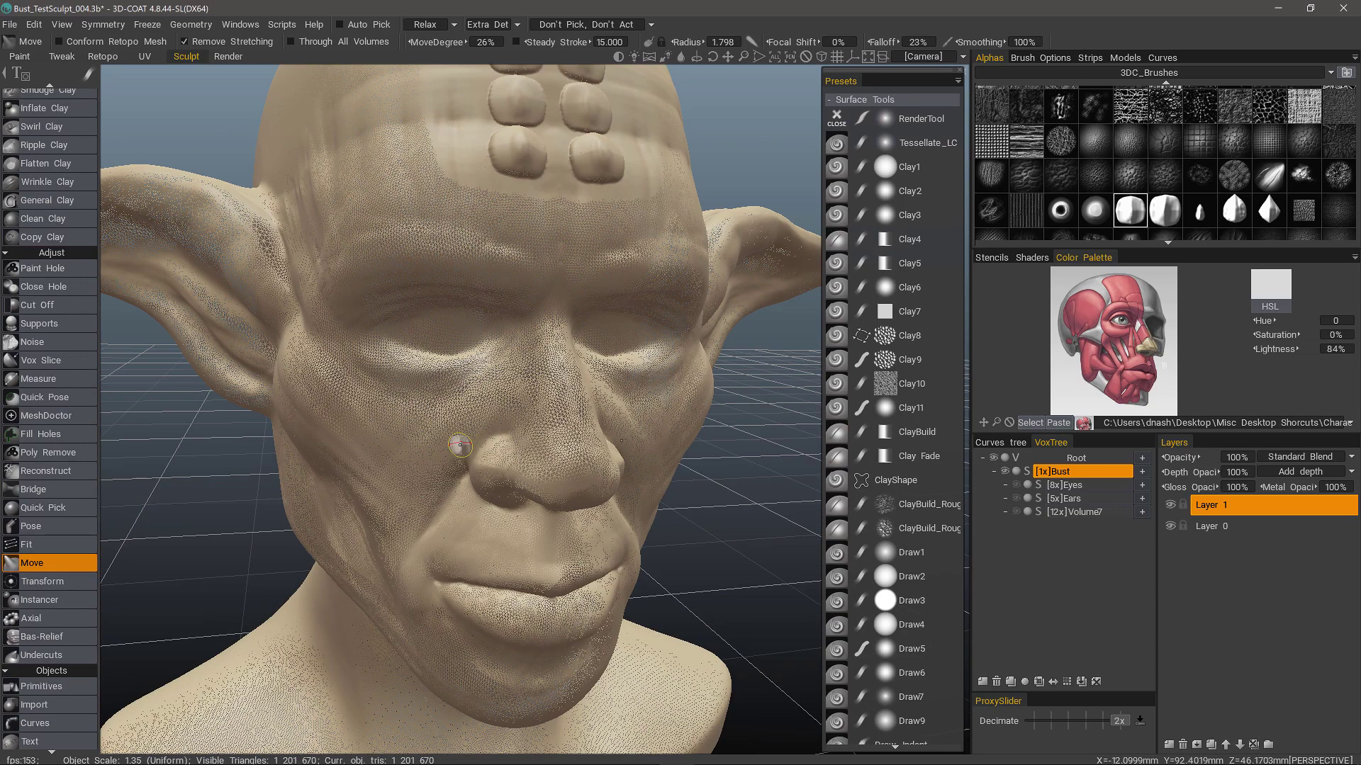
alt+right_drag(526, 417, 521, 489)
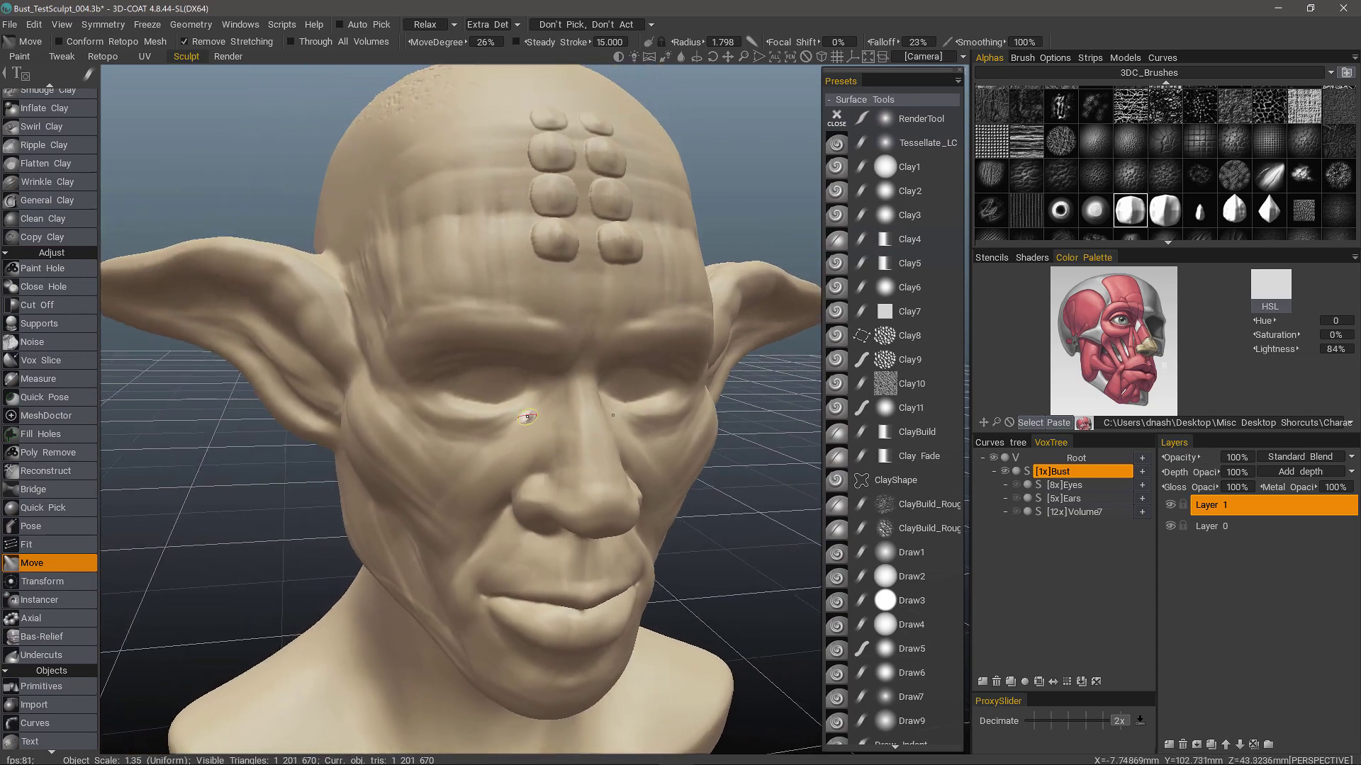
alt+drag(521, 489, 592, 339)
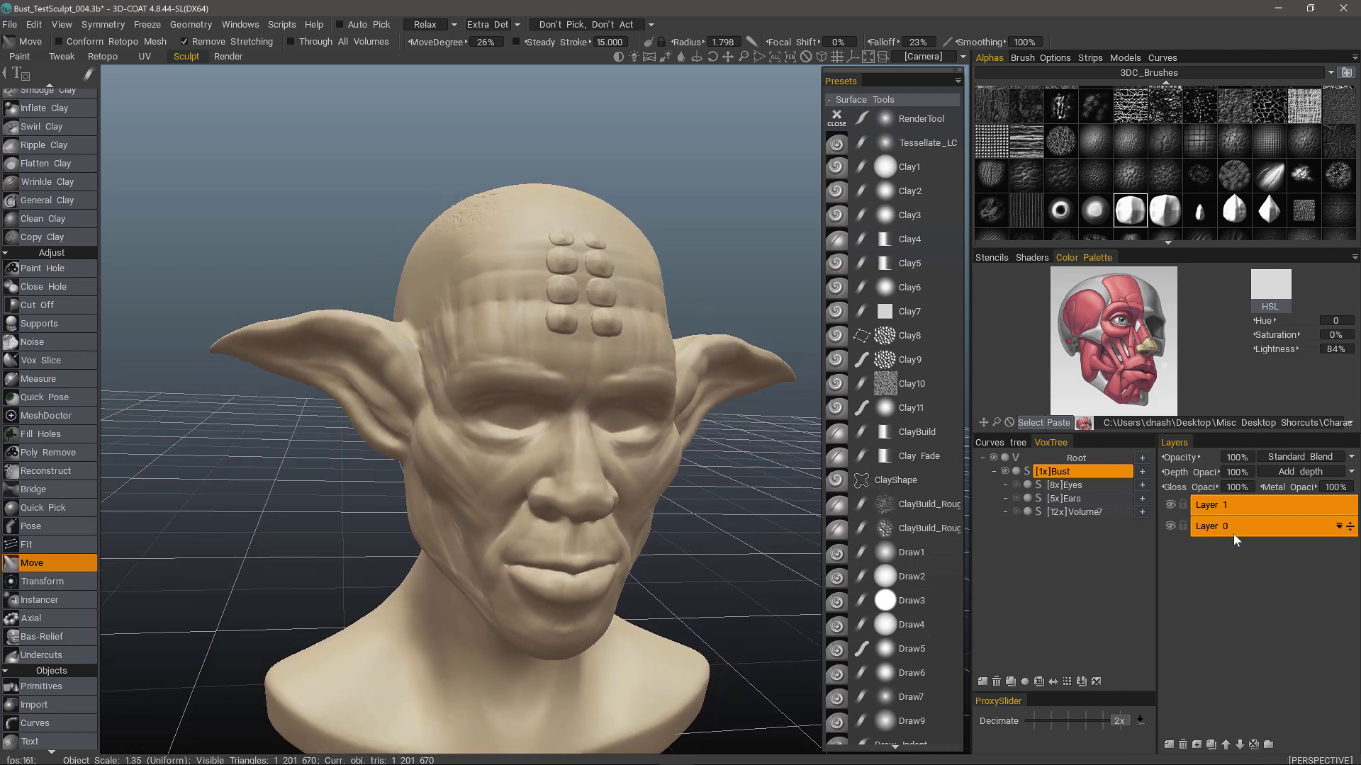